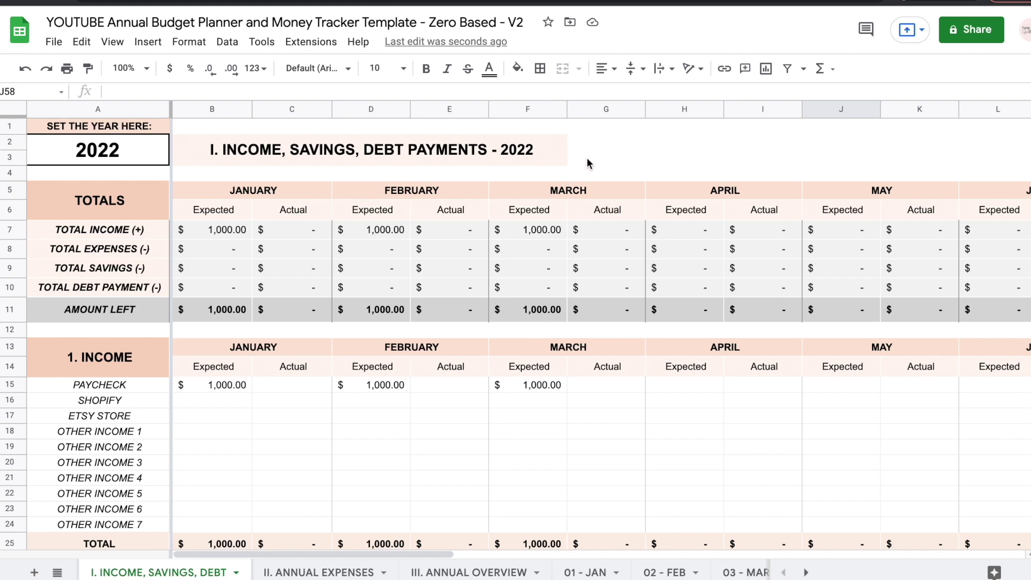
Step: Examine the year setting, the income, savings and debt payment sections, and the expected January to March paycheck amounts
left_click(149, 160)
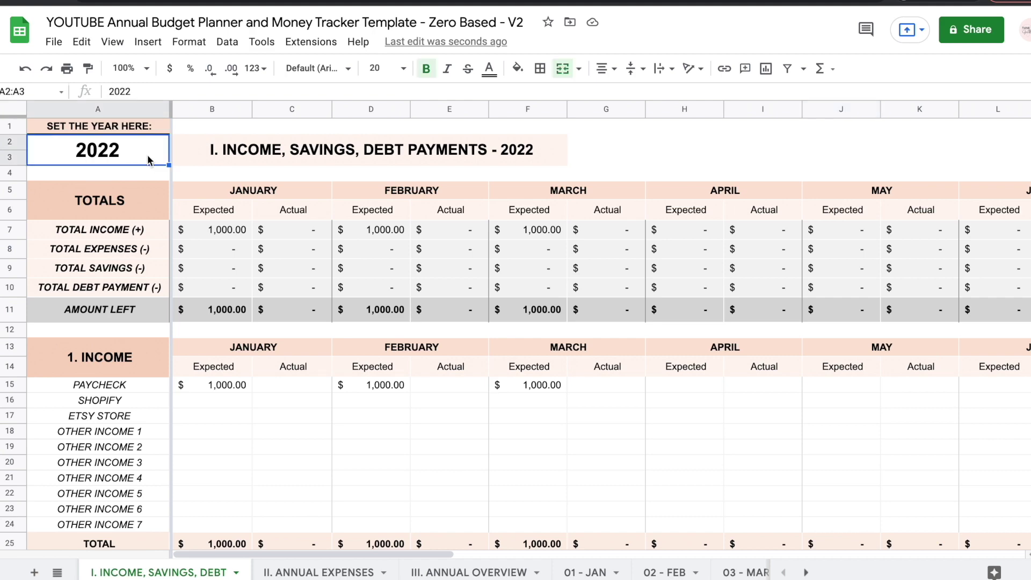
scroll(325, 360, "down", 3)
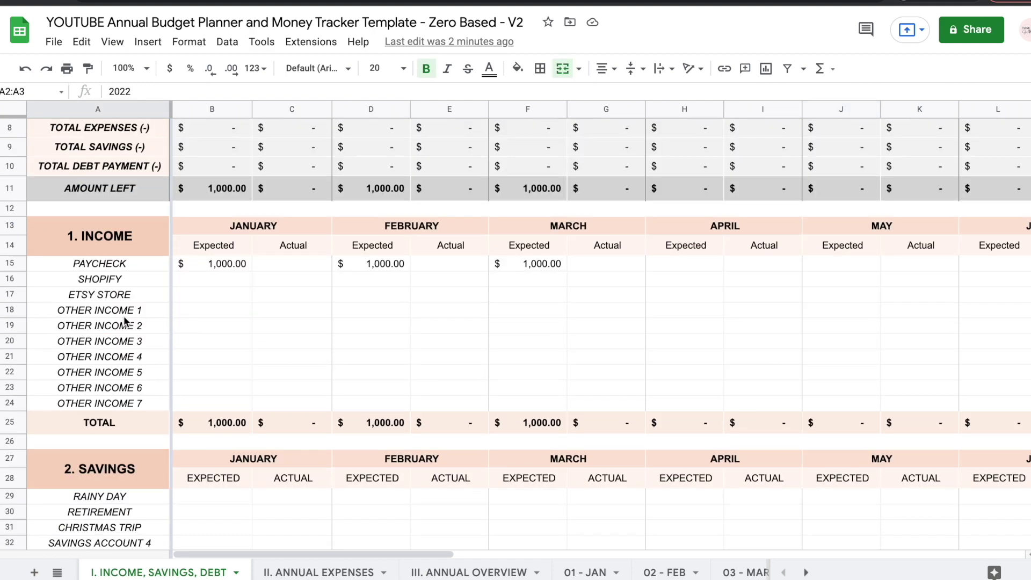
scroll(95, 333, "down", 4)
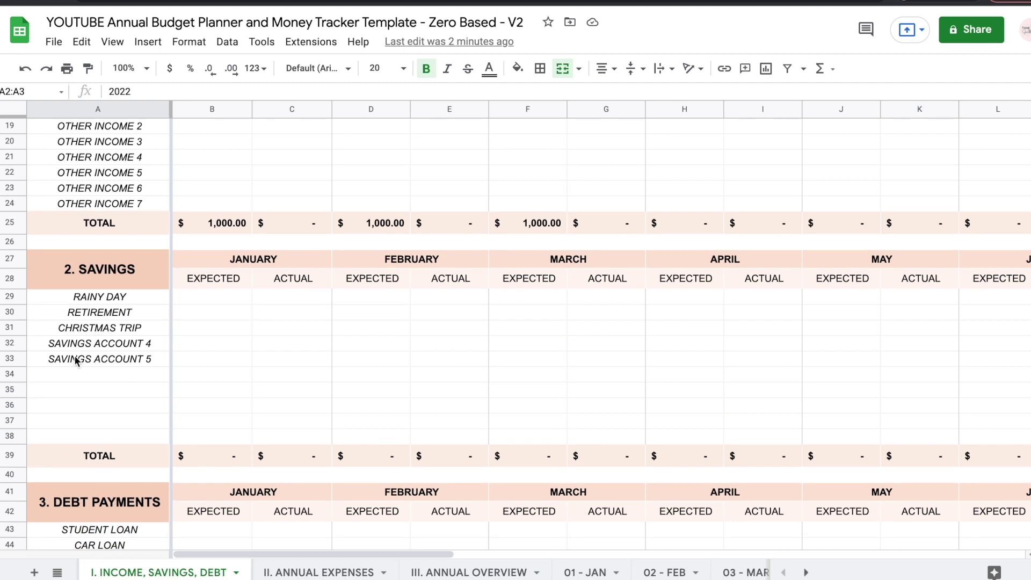
scroll(95, 348, "down", 4)
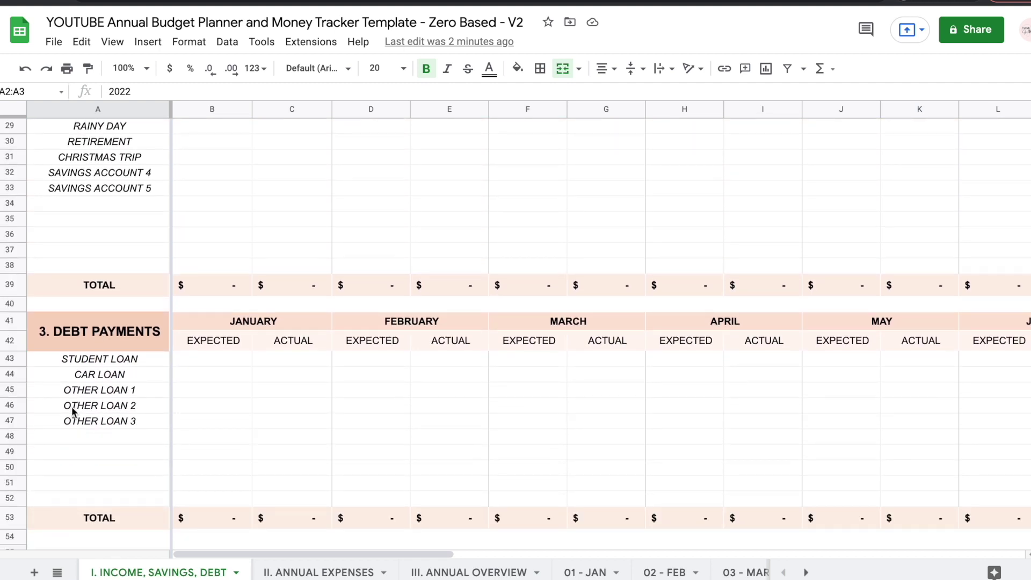
scroll(92, 420, "up", 8)
left_click(209, 370)
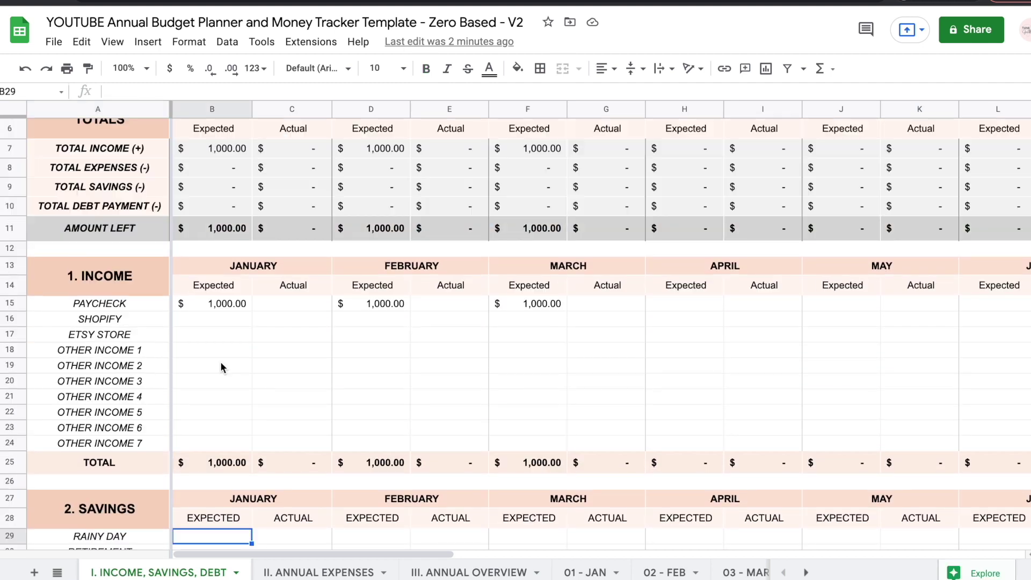
left_click(230, 307)
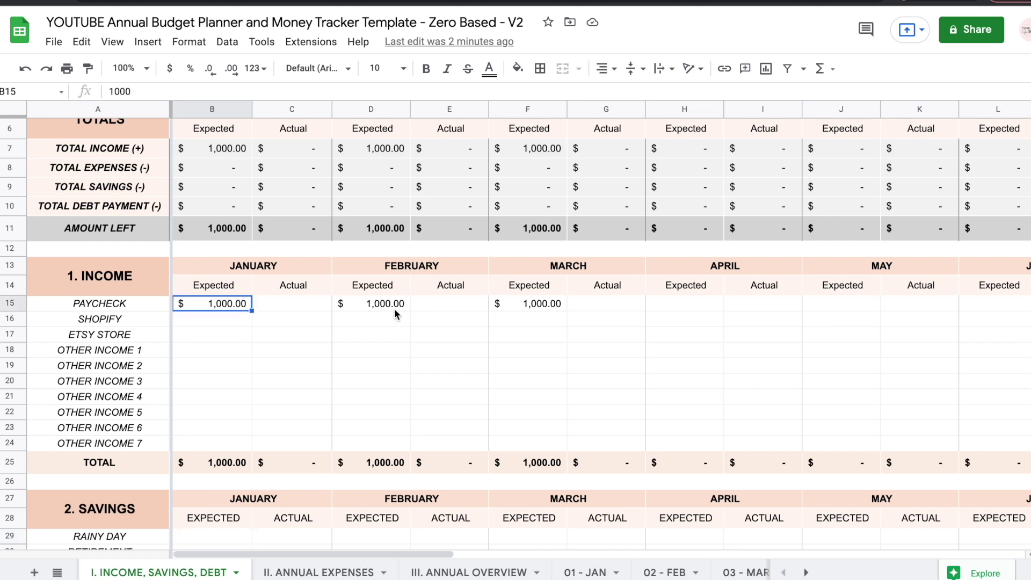
left_click(394, 308)
left_click(523, 308)
Step: Enter expected January to March amounts: Shopify 500, Rainy Day and Retirement 100 each, Student Loan 200, Car Loan 50
left_click(212, 318)
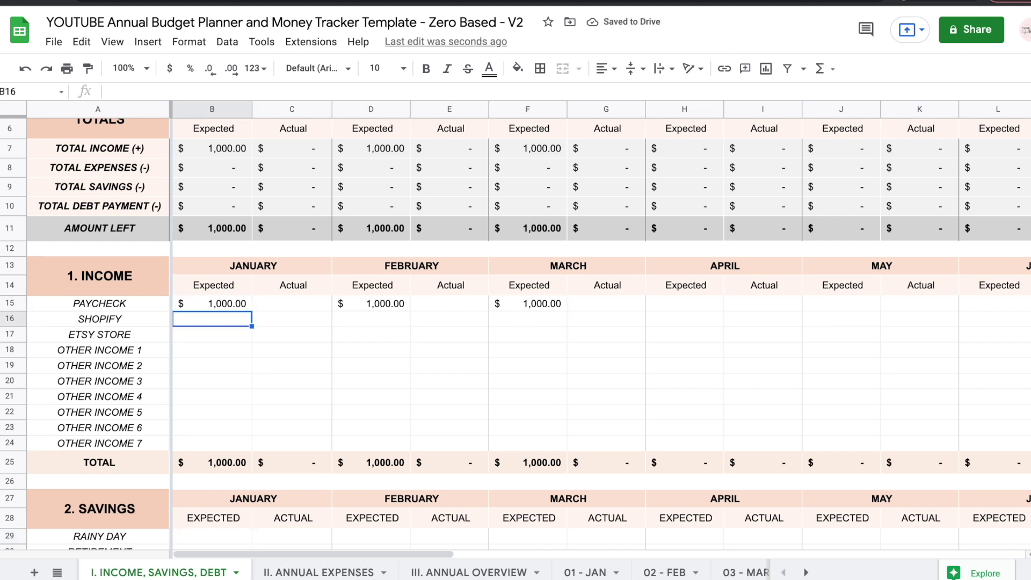
type("500")
key("Return")
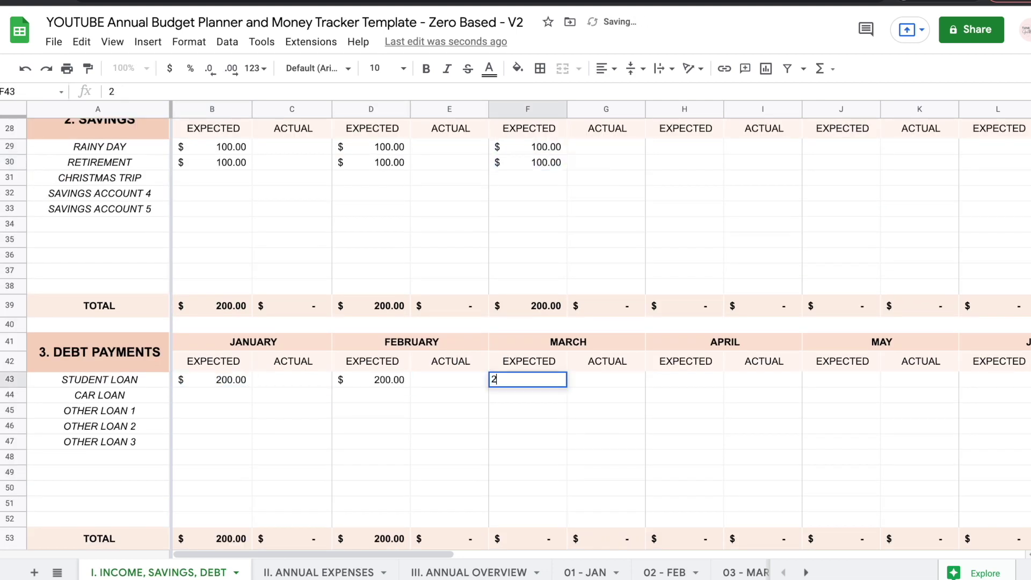
Step: Review the expected monthly totals against the income, savings and debt payment sections, and check the columns for the remaining months
scroll(414, 336, "up", 5)
scroll(413, 336, "down", 1)
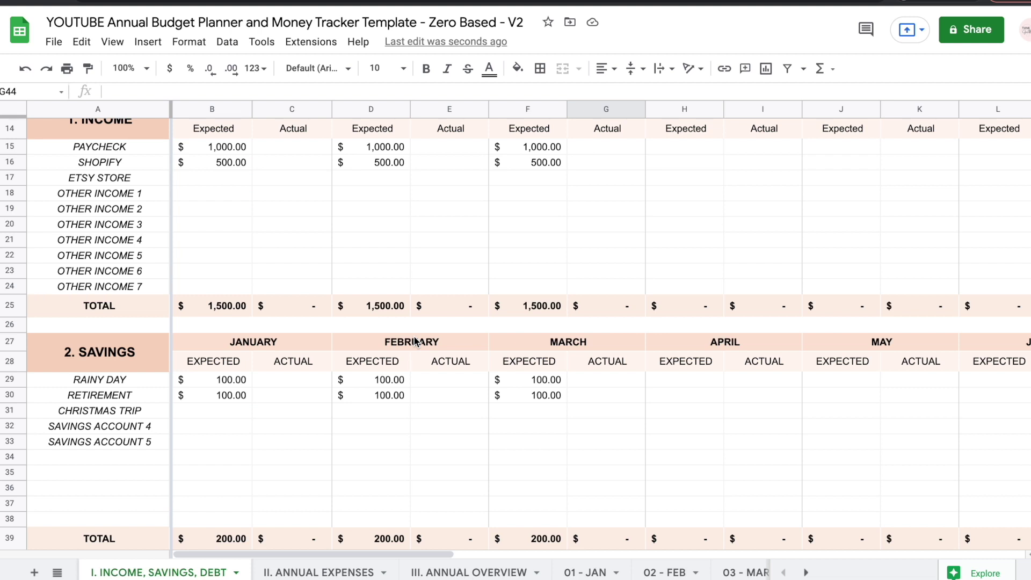
scroll(414, 340, "up", 4)
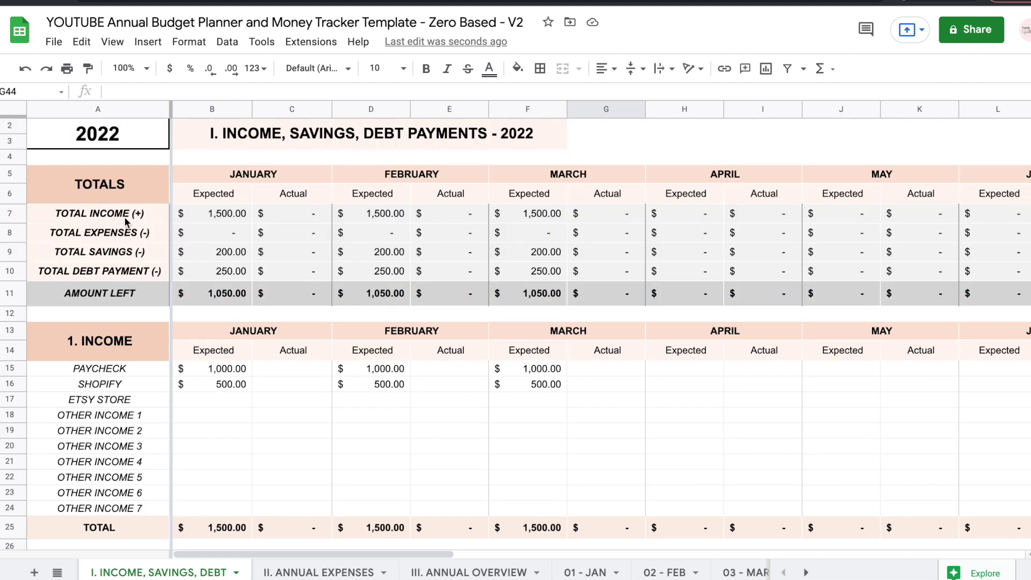
scroll(260, 351, "down", 1)
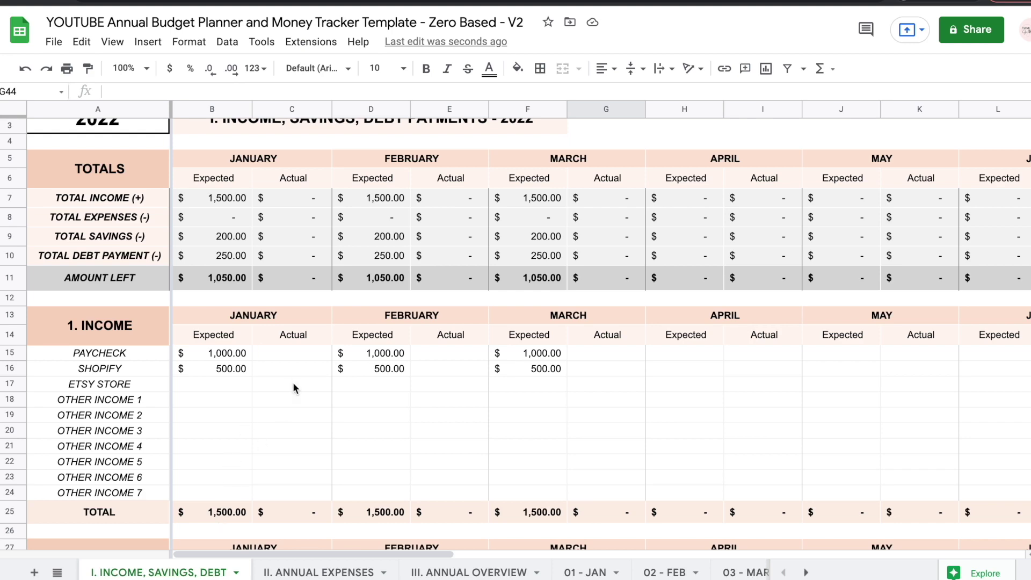
scroll(292, 382, "down", 2)
scroll(215, 424, "down", 5)
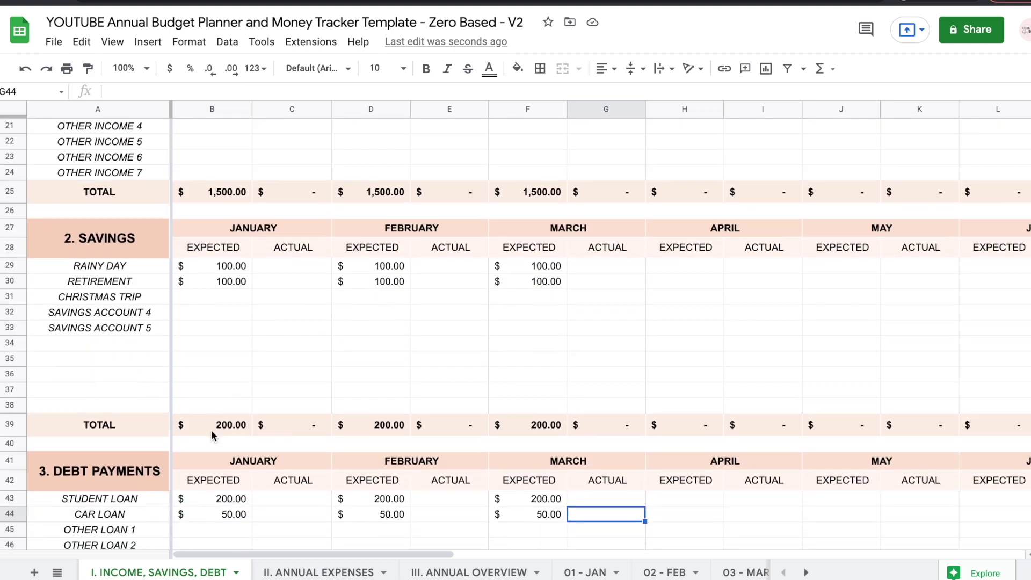
scroll(211, 433, "up", 6)
scroll(266, 375, "down", 10)
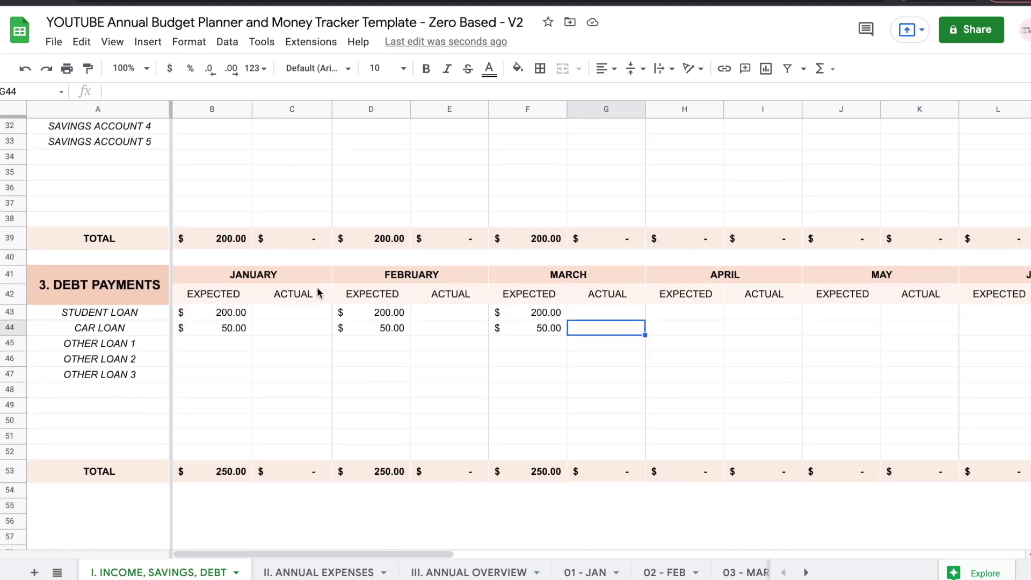
scroll(317, 287, "up", 10)
scroll(579, 310, "right", 5)
scroll(579, 310, "right", 10)
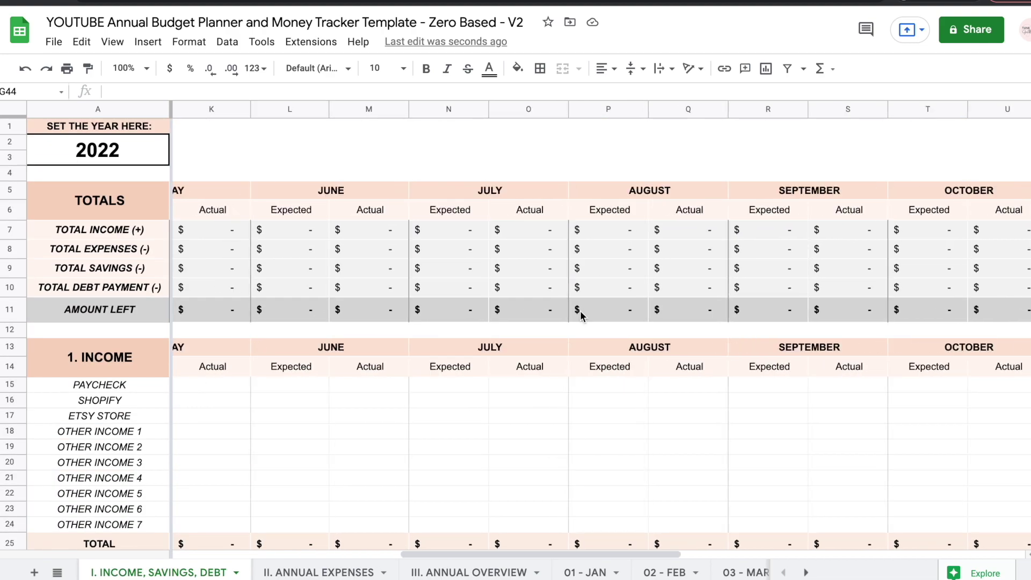
scroll(580, 310, "left", 15)
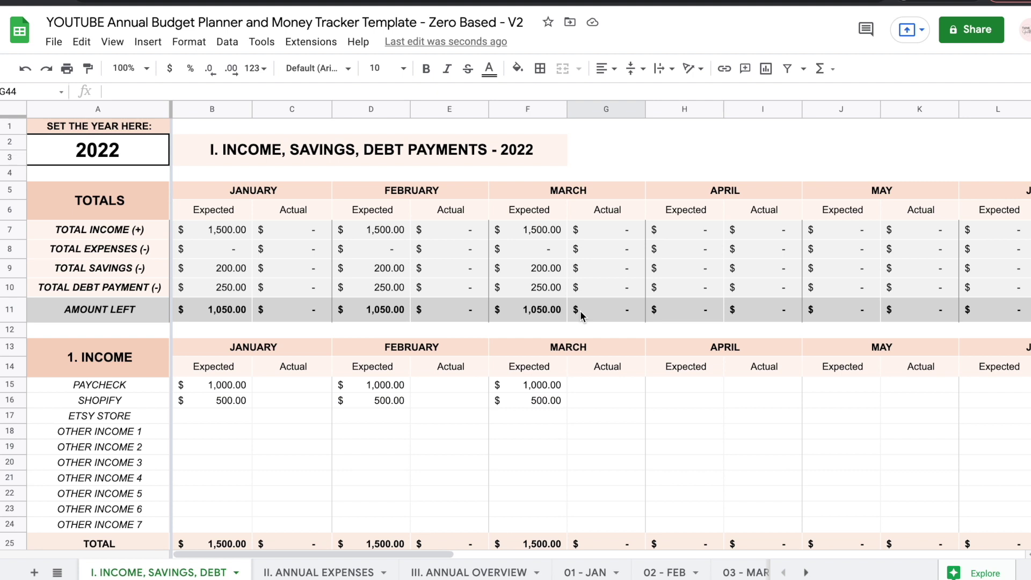
Step: Enter actual January to March income: Paycheck 1100, 1500 and 500, and Shopify 600, 400 and 500
left_click(275, 388)
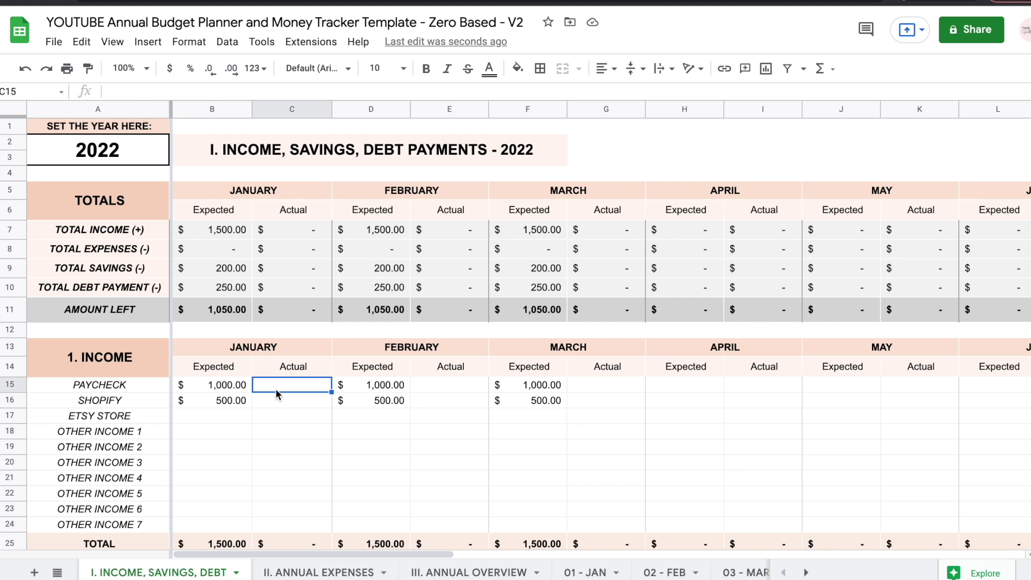
type("1100")
key("Return")
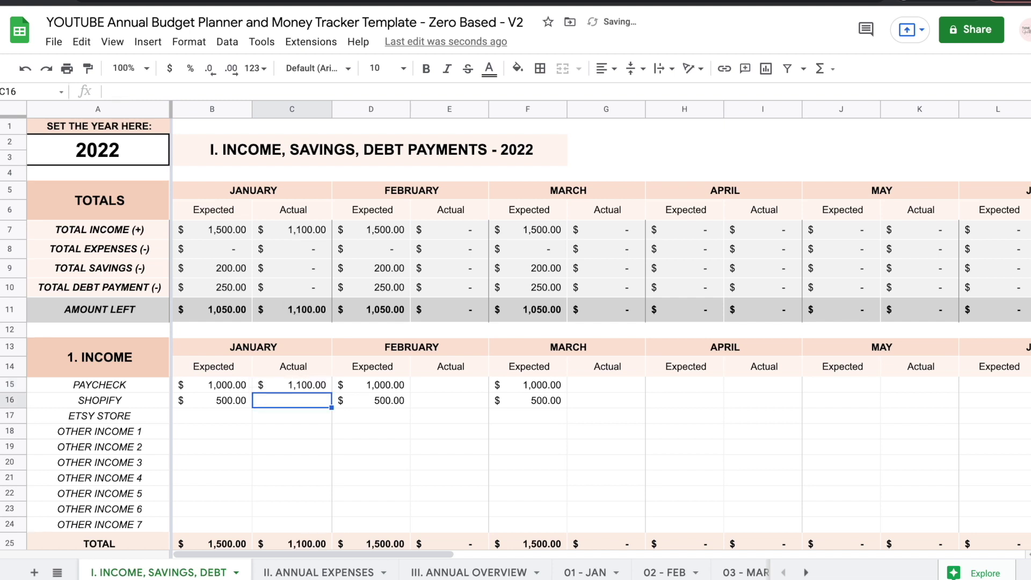
type("600")
left_click(449, 384)
type("1500")
key("Return")
type("400")
left_click(606, 384)
type("500")
Step: Enter actual Rainy Day and Retirement savings of 100 each for January and 50 each for February and March
scroll(515, 322, "down", 5)
scroll(516, 322, "down", 5)
type("50")
Step: Enter actual January to March debt payments: Student Loan 100, 300 and 100, and Car Loan 50 each month
left_click(449, 414)
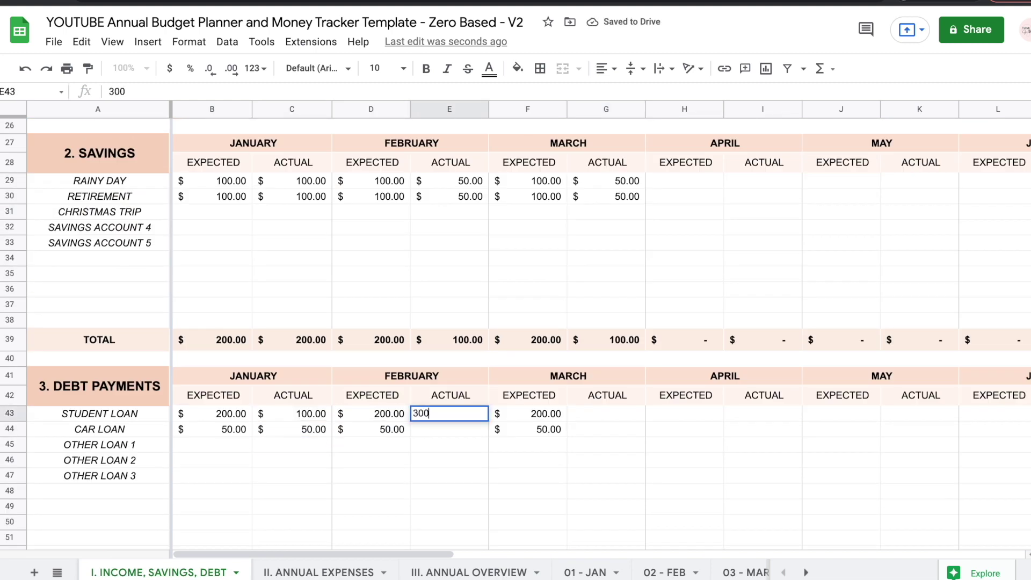
type("300")
key("Return")
type("50")
Step: Examine the expected and actual year totals for income and compare them with the Annual Income chart
scroll(531, 287, "up", 10)
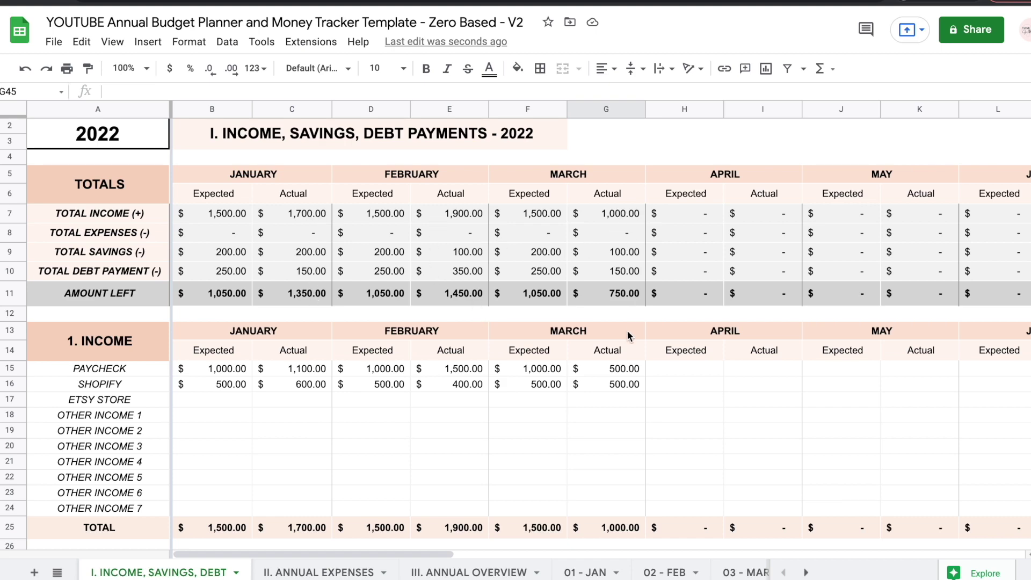
scroll(617, 357, "right", 10)
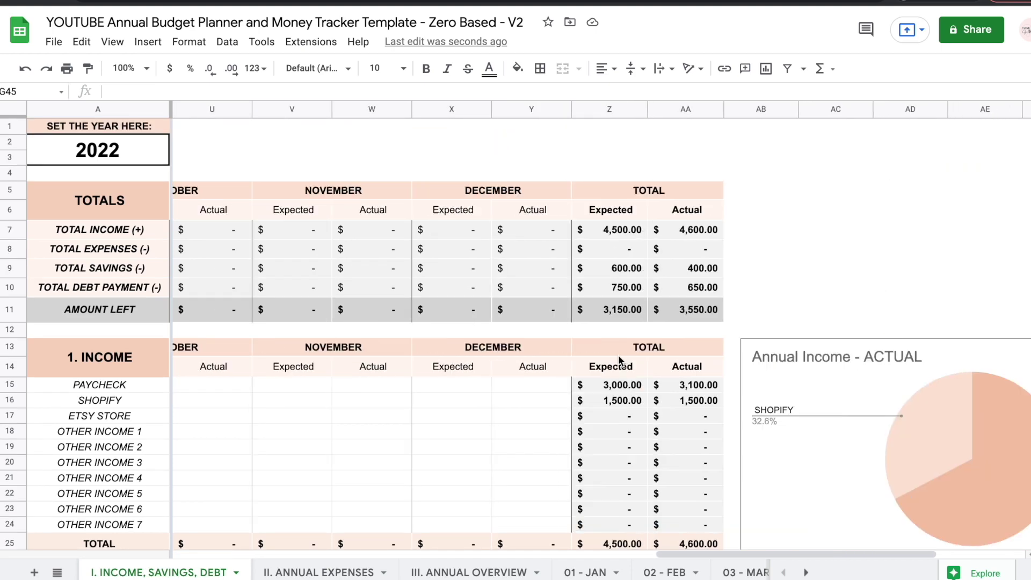
scroll(618, 357, "down", 2)
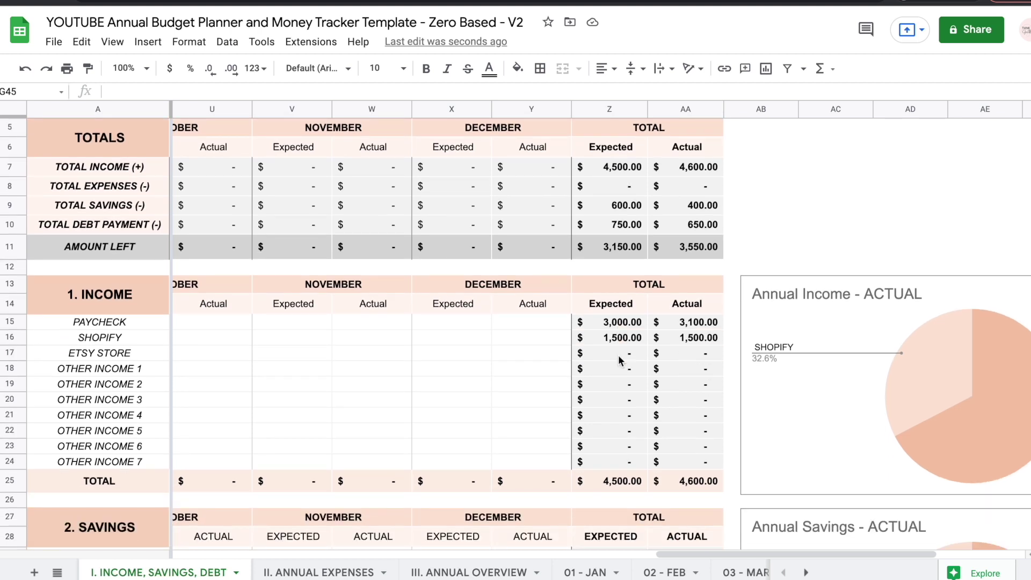
left_click(625, 328)
left_click_drag(625, 329, 625, 333)
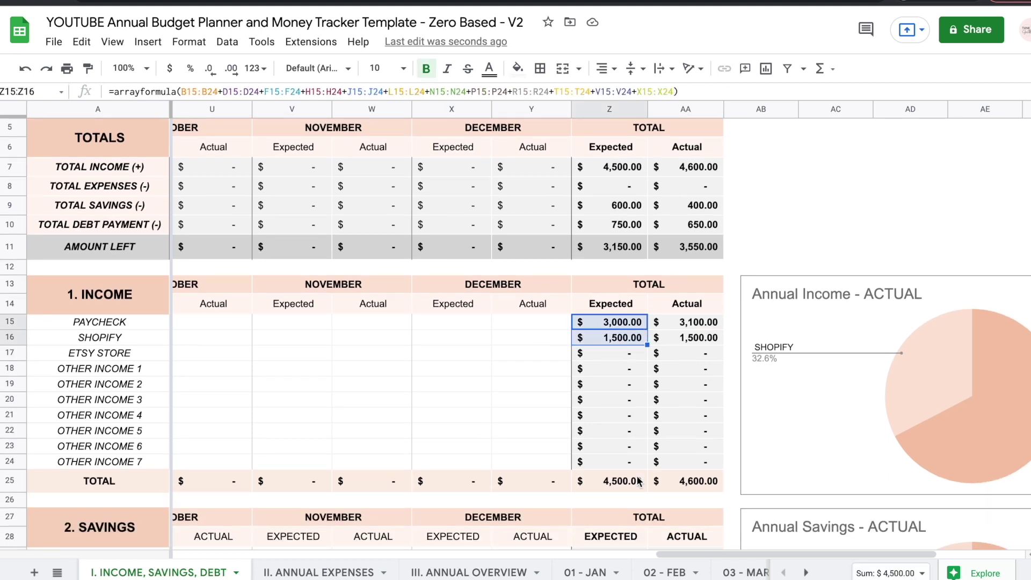
left_click(629, 485)
left_click(691, 486)
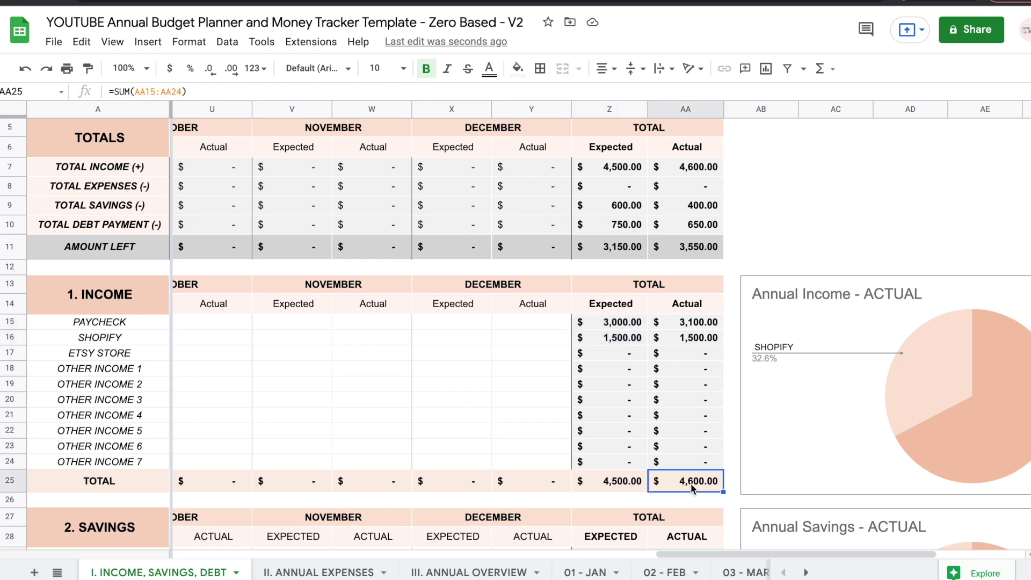
scroll(714, 394, "right", 2)
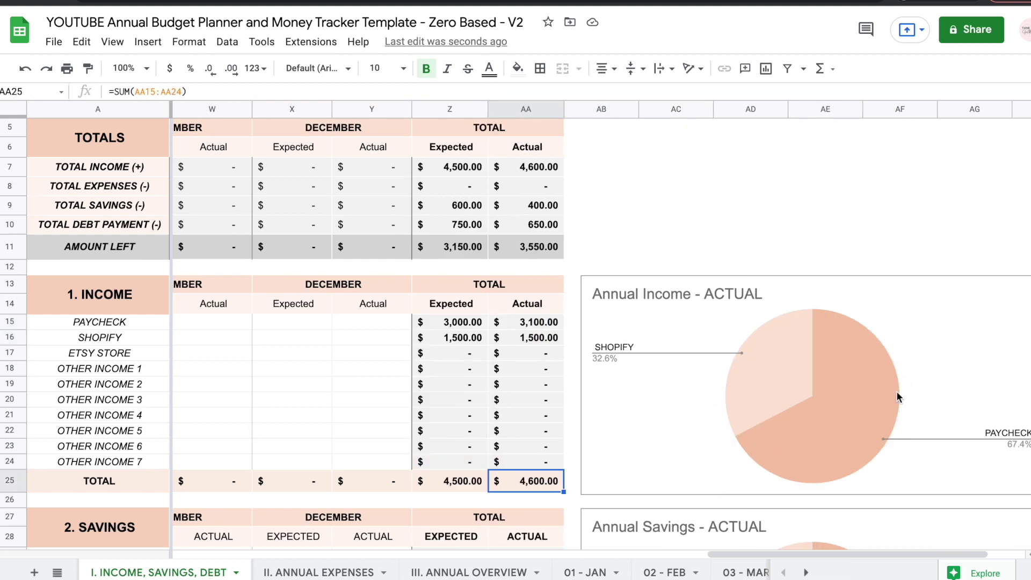
scroll(858, 296, "right", 2)
scroll(859, 297, "left", 1)
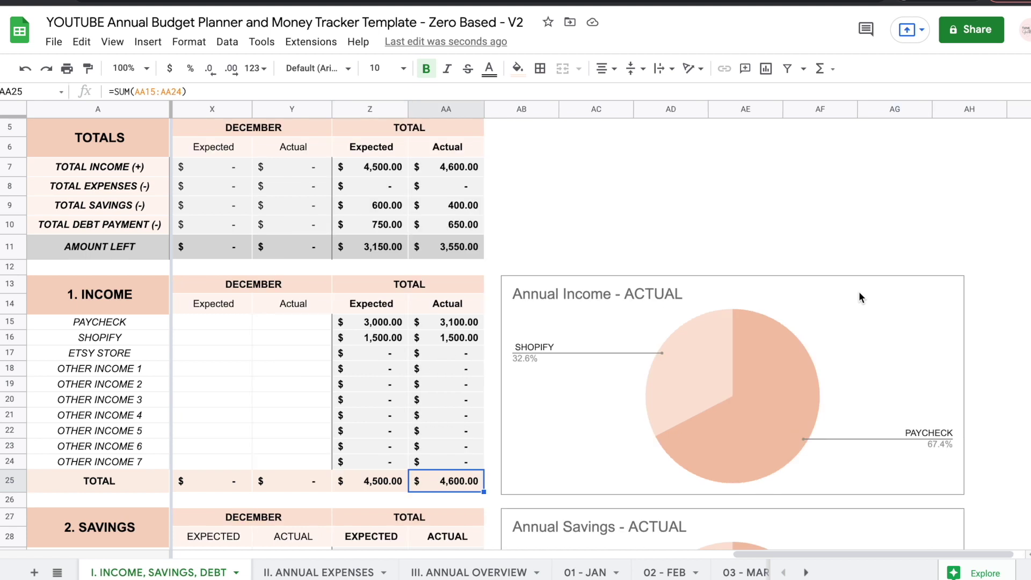
left_click(469, 323)
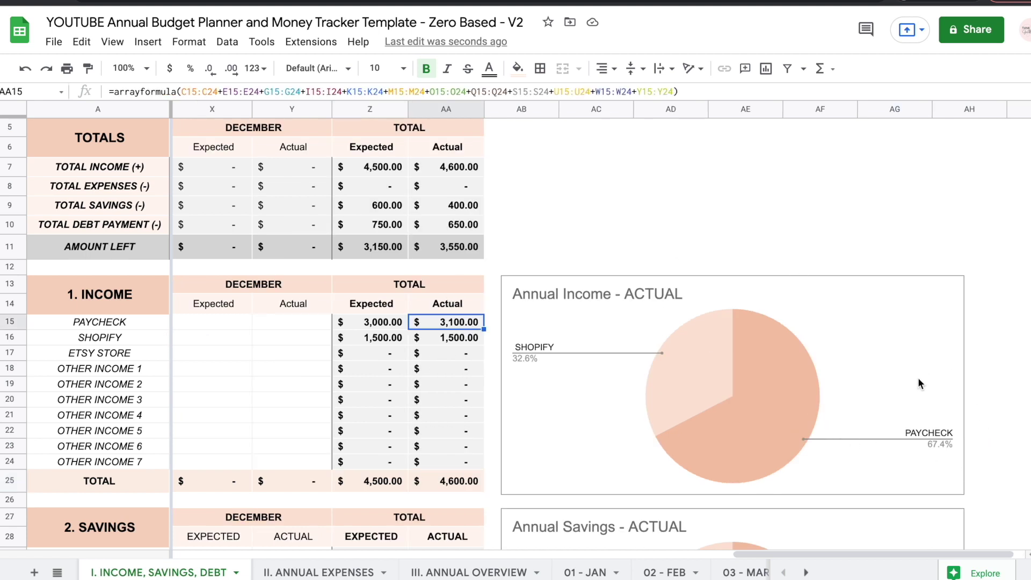
key("Down")
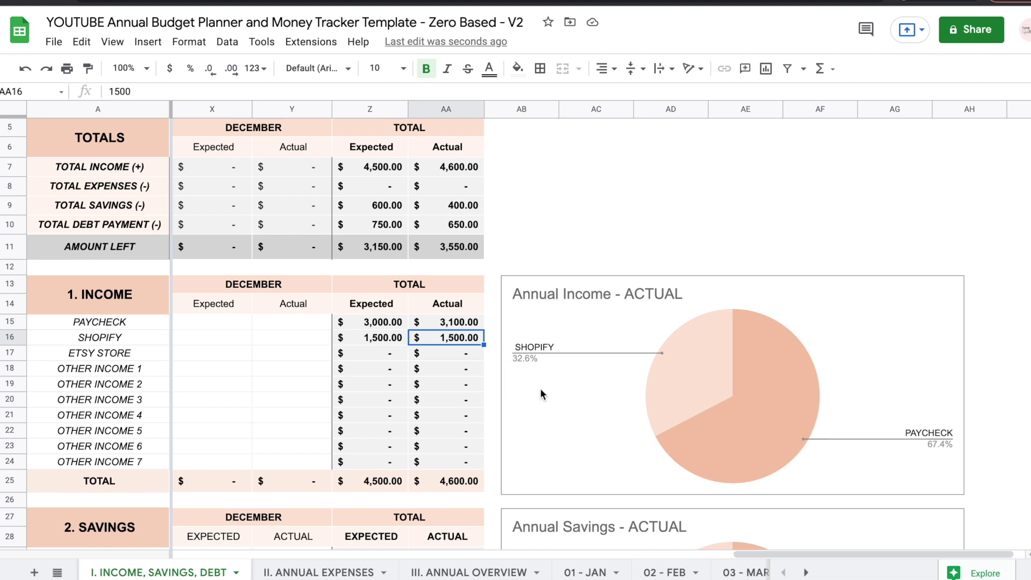
Step: Examine the Annual Savings and Annual Debt Payment charts beside their expected and actual year totals
scroll(584, 272, "down", 5)
scroll(584, 279, "down", 1)
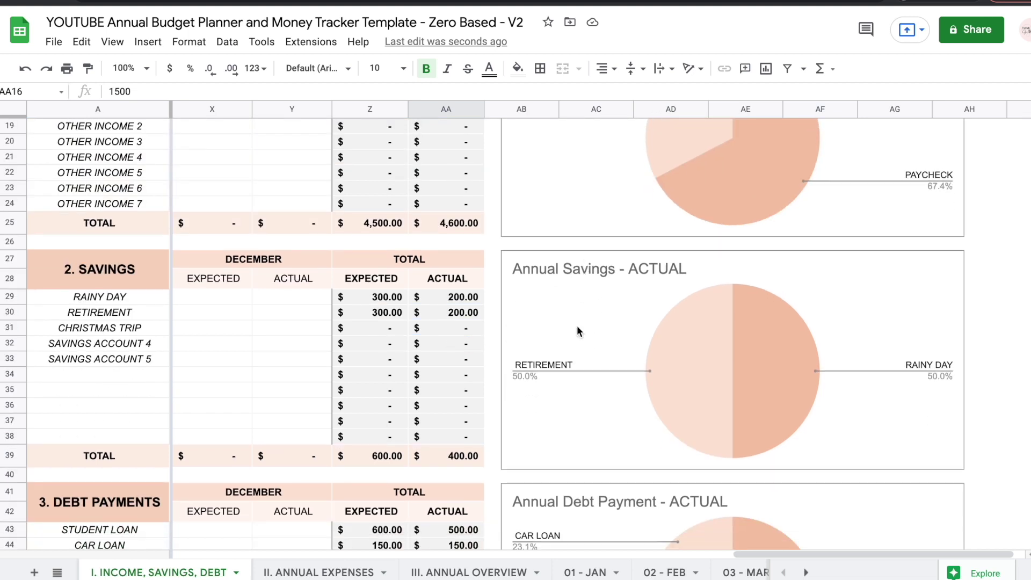
scroll(630, 339, "down", 1)
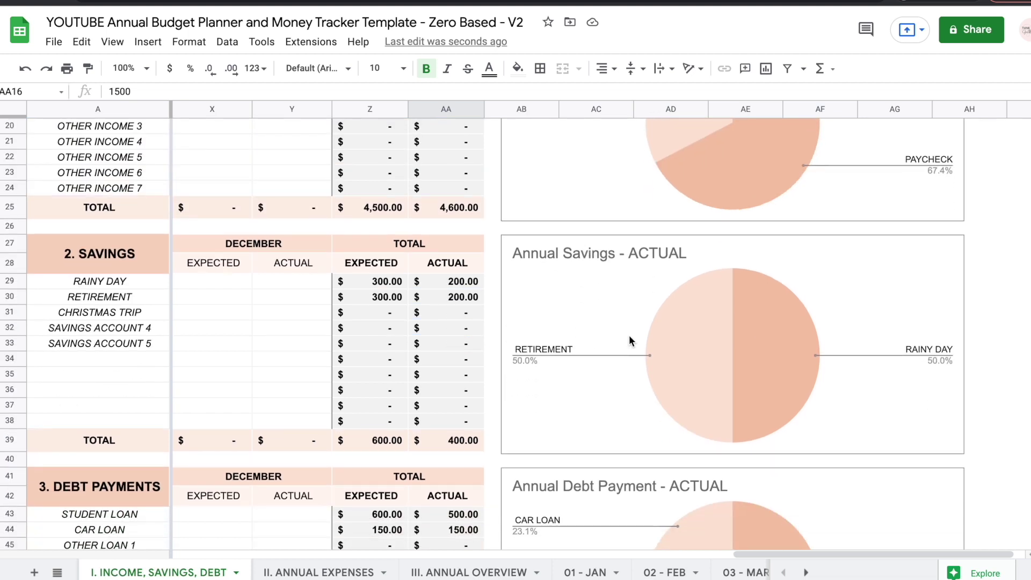
scroll(629, 338, "down", 4)
scroll(629, 339, "right", 1)
scroll(629, 339, "up", 2)
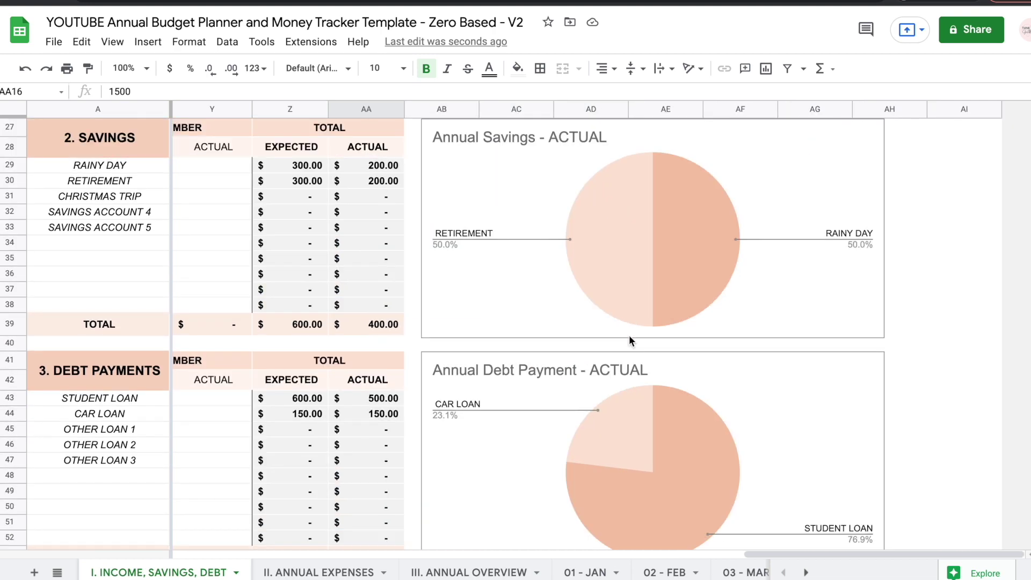
scroll(630, 335, "down", 3)
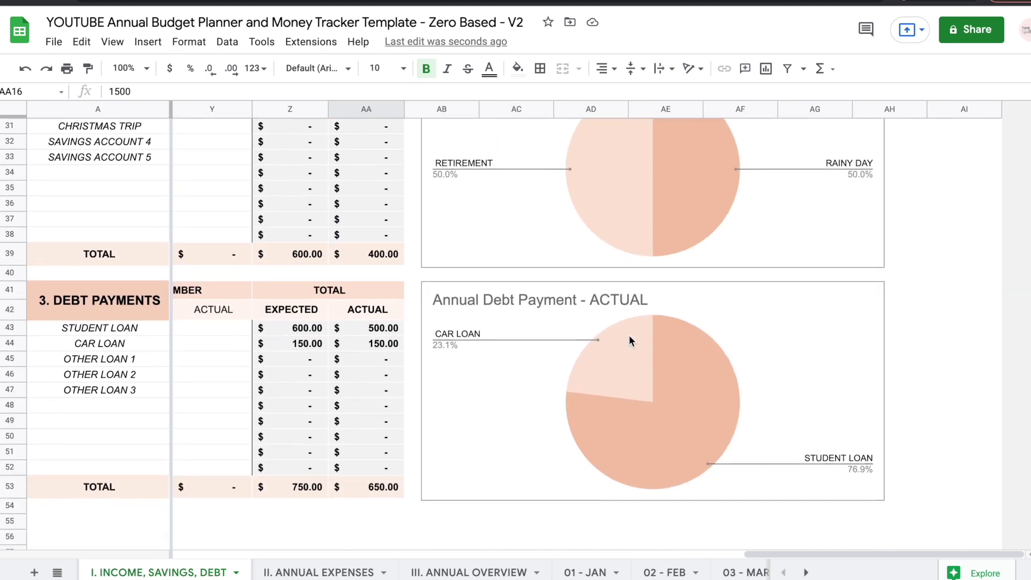
Step: View the whole sheet at 50% zoom, restore it to 100%, and look over the completed monthly sections
left_click(146, 68)
left_click(124, 92)
left_click(128, 68)
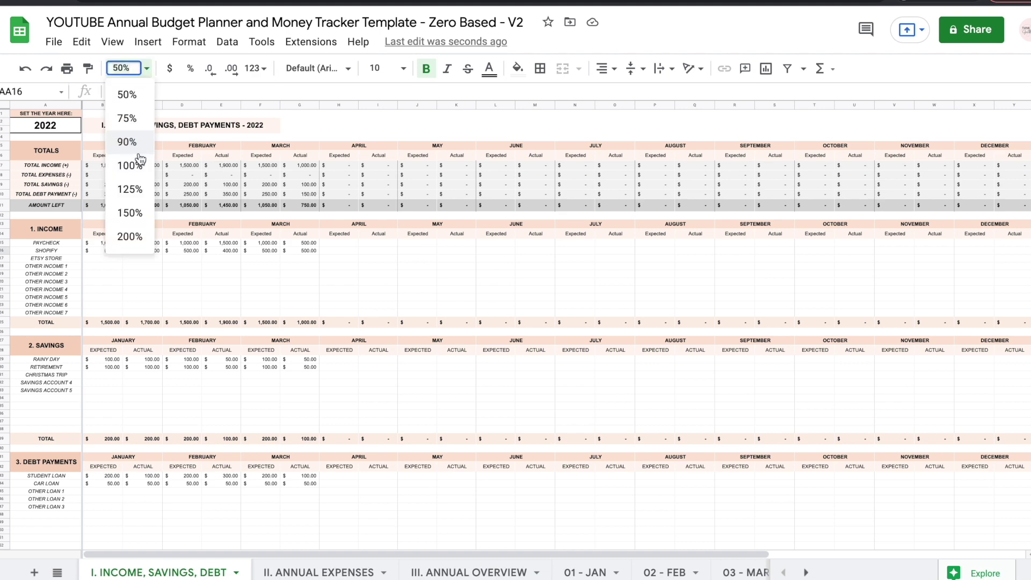
left_click(138, 161)
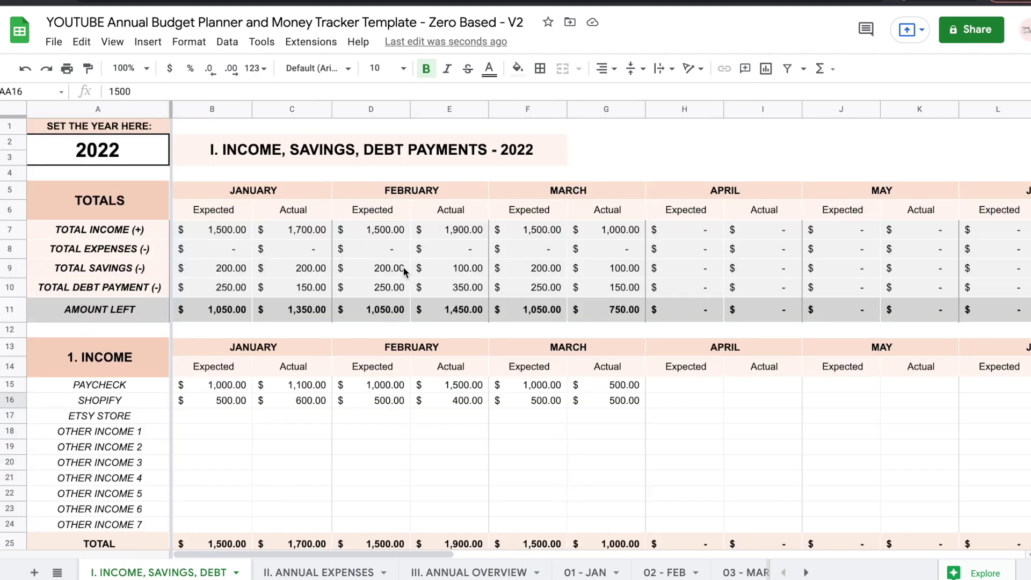
scroll(403, 268, "down", 8)
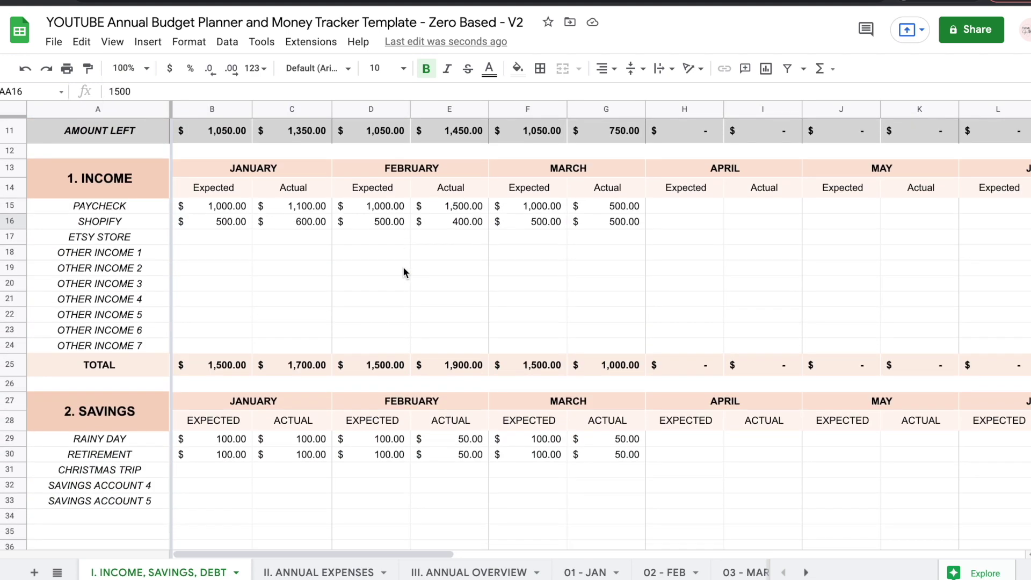
scroll(403, 267, "up", 8)
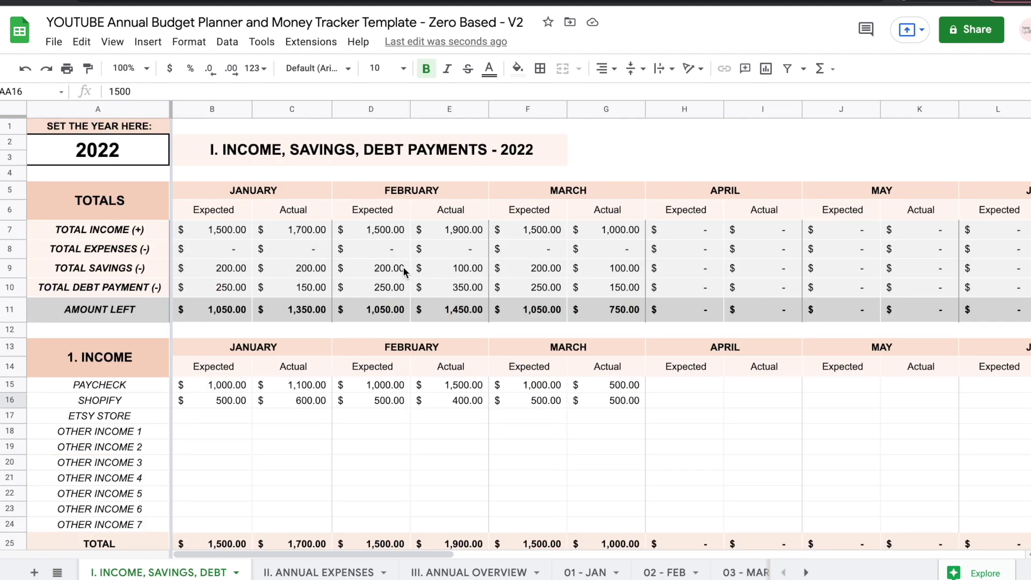
Step: Open the Annual Expenses sheet and examine the list of expense categories from Rent to Other Expense Category 4
left_click(322, 572)
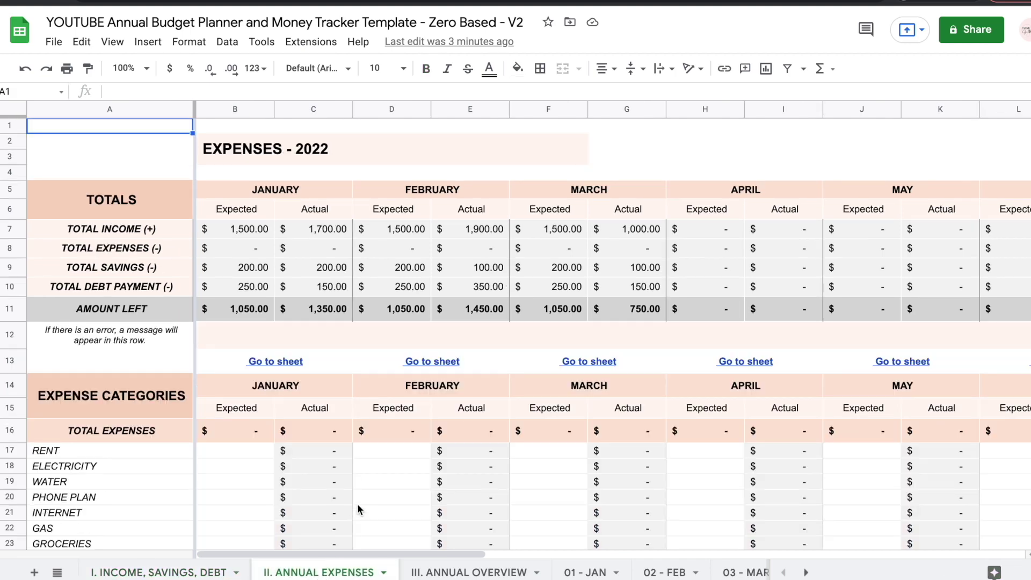
scroll(384, 451, "down", 4)
left_click_drag(161, 253, 153, 510)
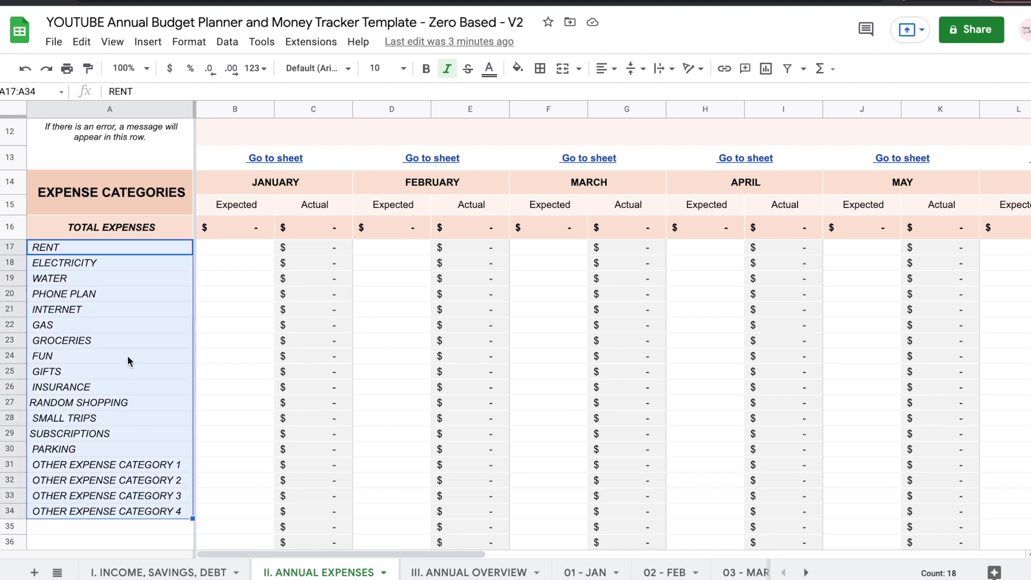
left_click(129, 361)
Step: Re-enter the last expense category's name as OTHER EXPENSE CATEGORY 4
left_click(131, 509)
type("O")
key("Return")
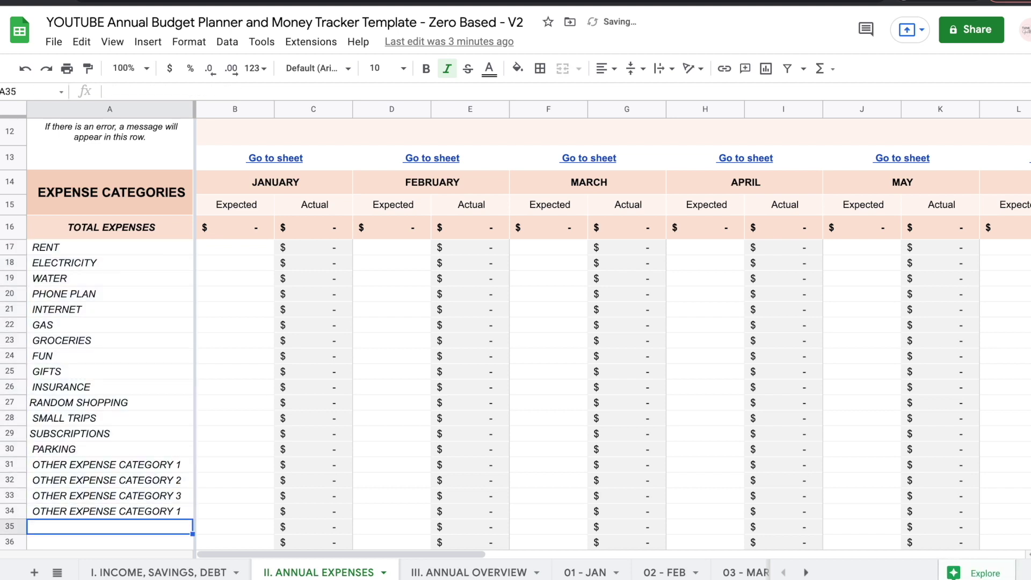
double_click(169, 510)
key("BackSpace")
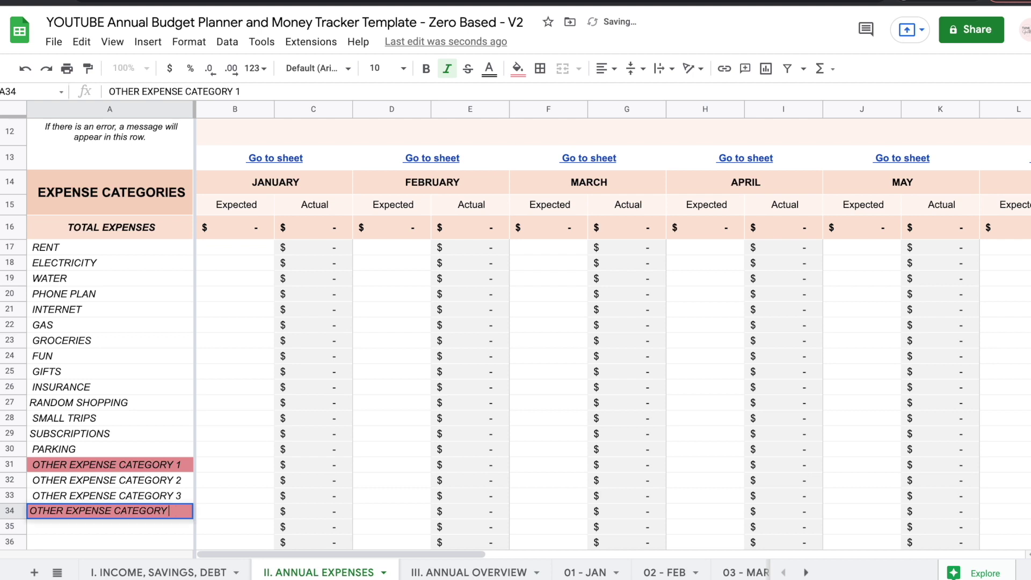
type("4")
key("Return")
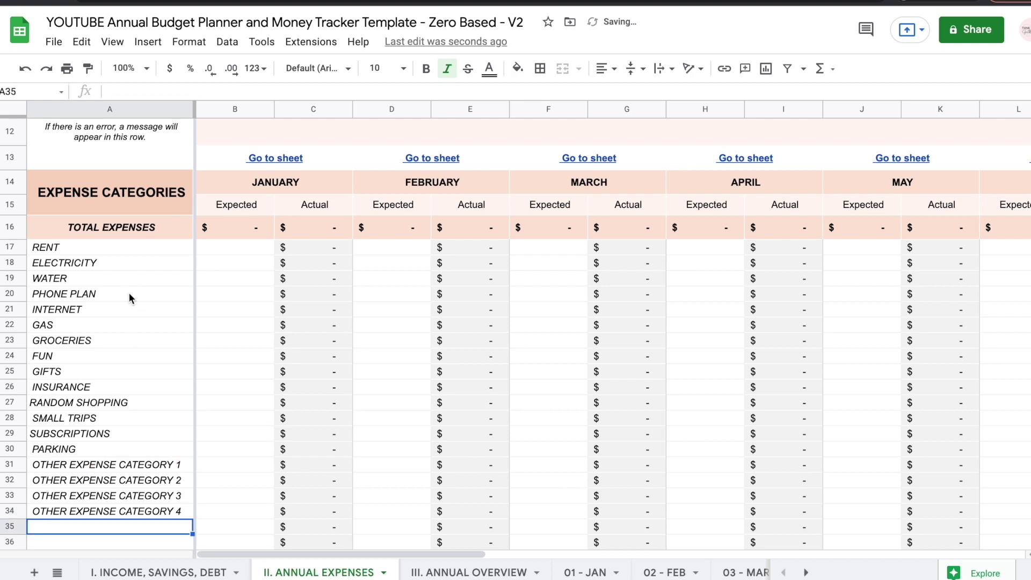
Step: Examine the January to April expected expense columns, and compare the totals table with the one on the Income, Savings, Debt sheet
left_click(244, 306)
left_click(410, 282)
left_click(562, 277)
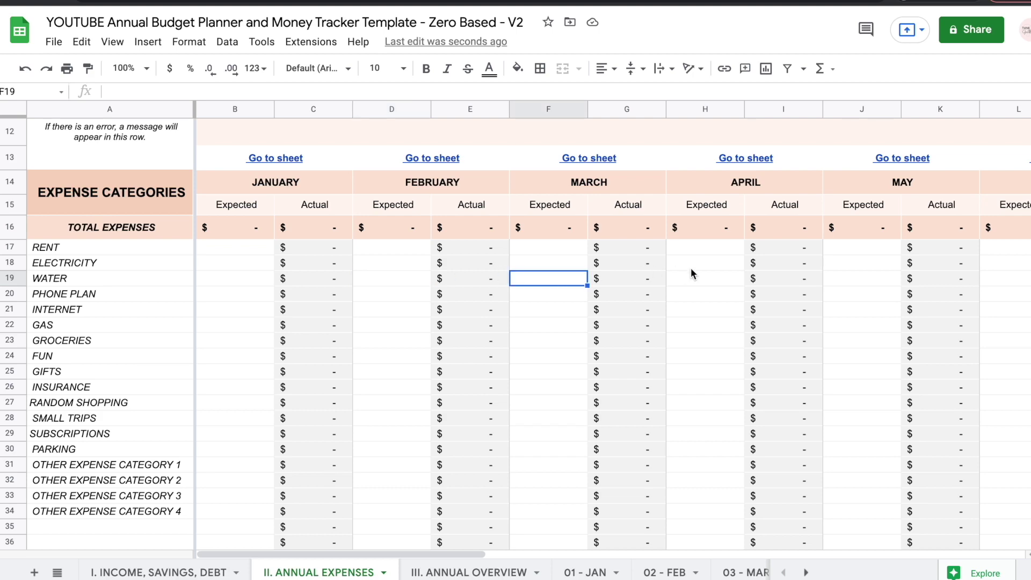
left_click(707, 274)
scroll(706, 274, "up", 3)
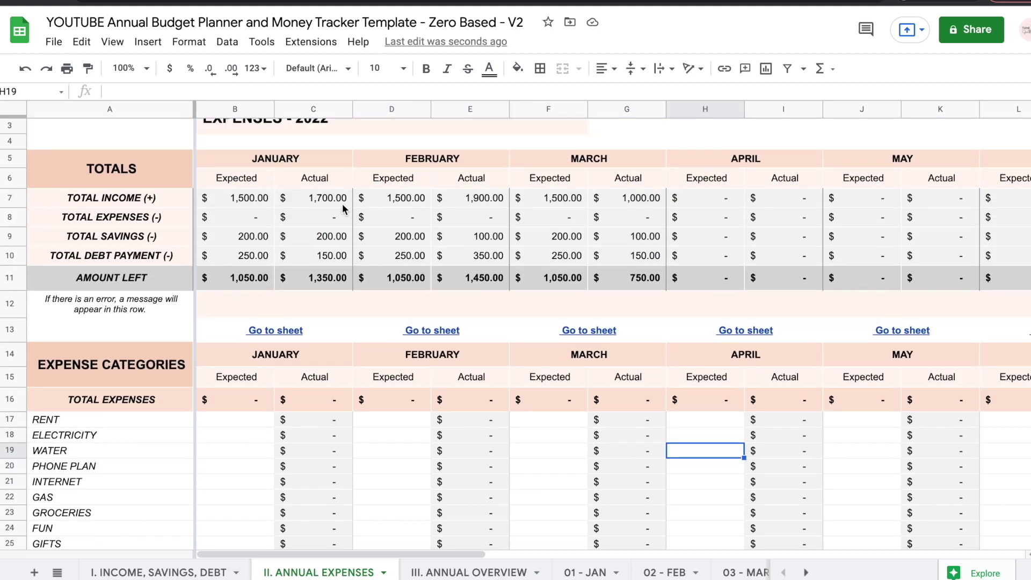
scroll(332, 164, "up", 1)
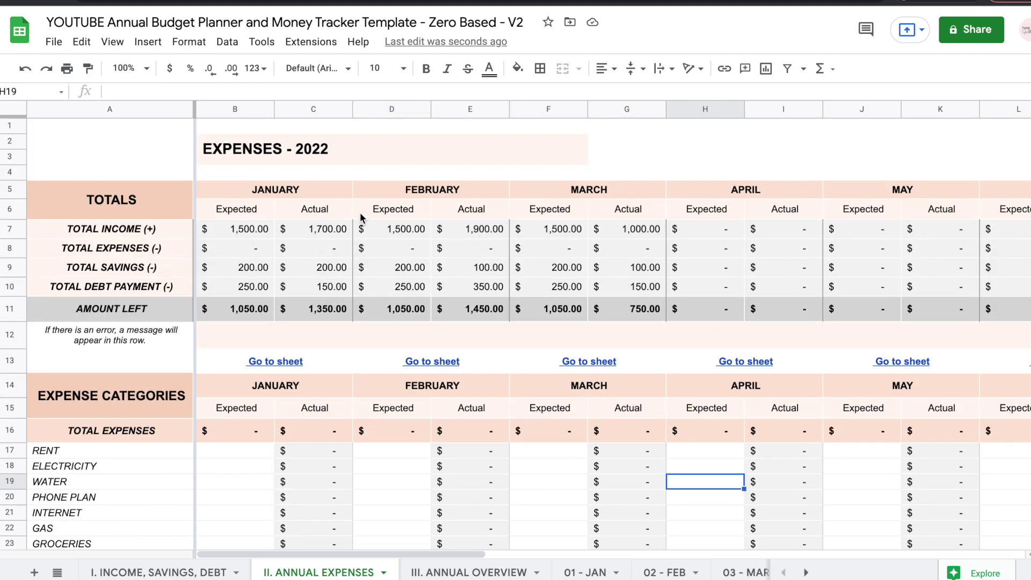
left_click(187, 569)
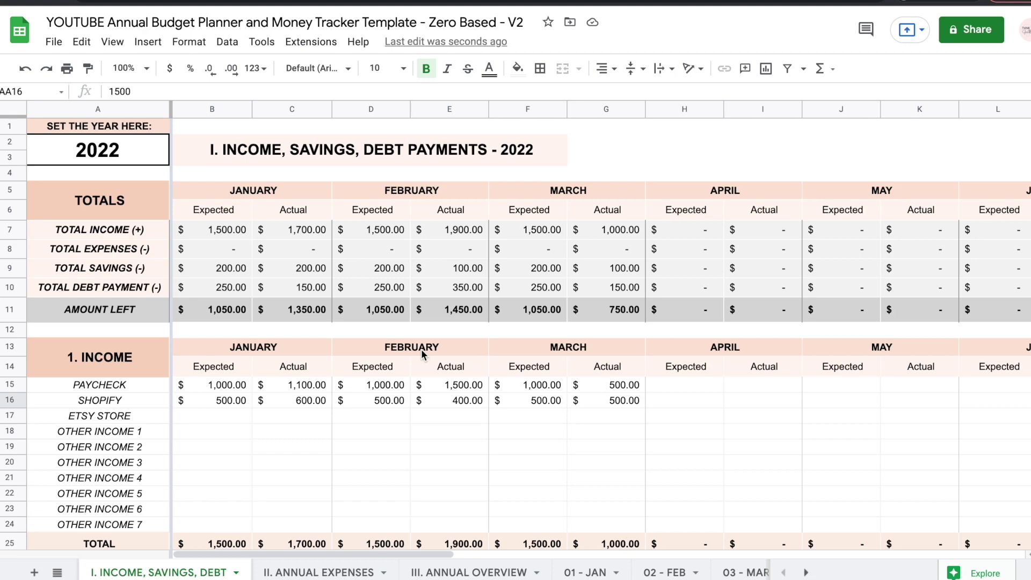
Step: On the Annual Expenses sheet, enter January expected expenses: Rent 1000, Electricity 200, Water 34, Phone Plan 56, Internet 34, Gas 35, Groceries 87, Fun 67
left_click(329, 573)
left_click(249, 337)
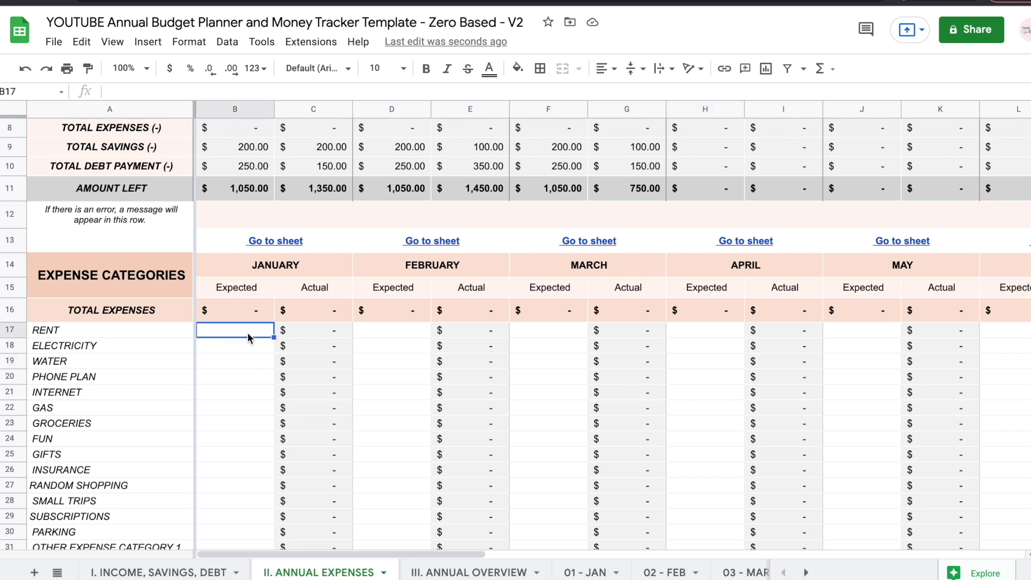
type("1")
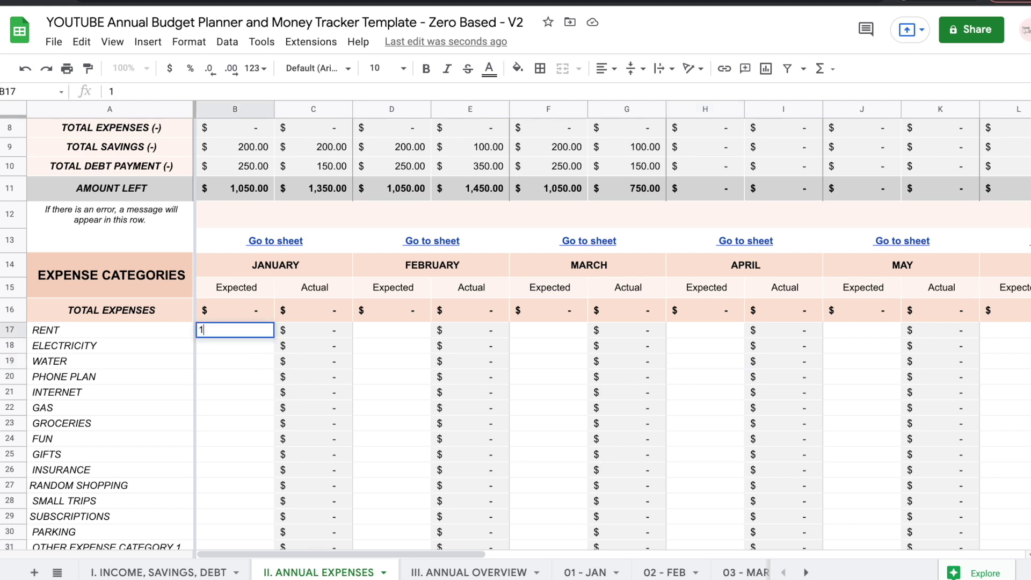
type("000 200 34 56 34 35 87 67")
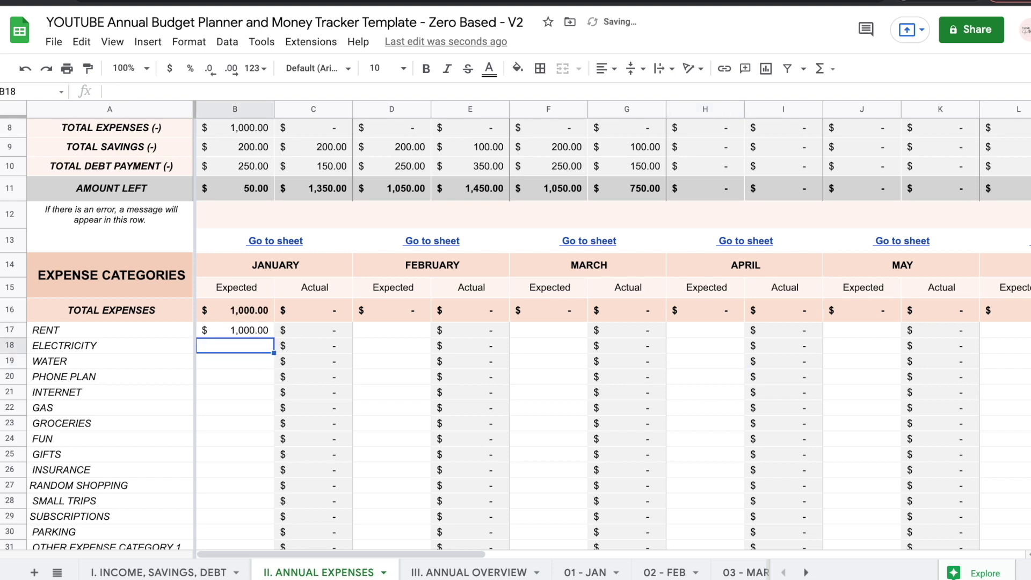
Step: Enter February expected expenses: Rent 45, Electricity 65, Water 74, Phone Plan 26, Internet 87, Gas 24, Groceries 26, Fun 25
left_click(391, 329)
type("45")
key("Return")
type("65 74 26 87 24 26 25")
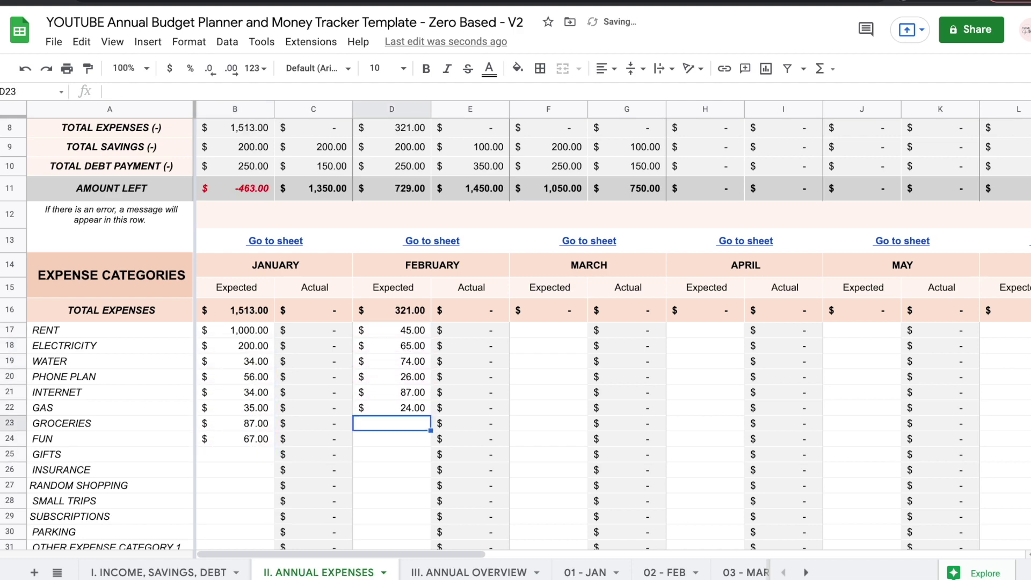
Step: Set January's expected Rent to 40 and copy February's expected expenses from Rent to Fun into the March expected column
left_click(234, 330)
type("40")
left_click_drag(391, 330, 392, 439)
key("ctrl+c")
left_click(548, 330)
key("ctrl+v")
left_click(559, 479)
Step: Examine the expected and actual Total Expenses cells for January to March in the totals table
scroll(558, 481, "up", 2)
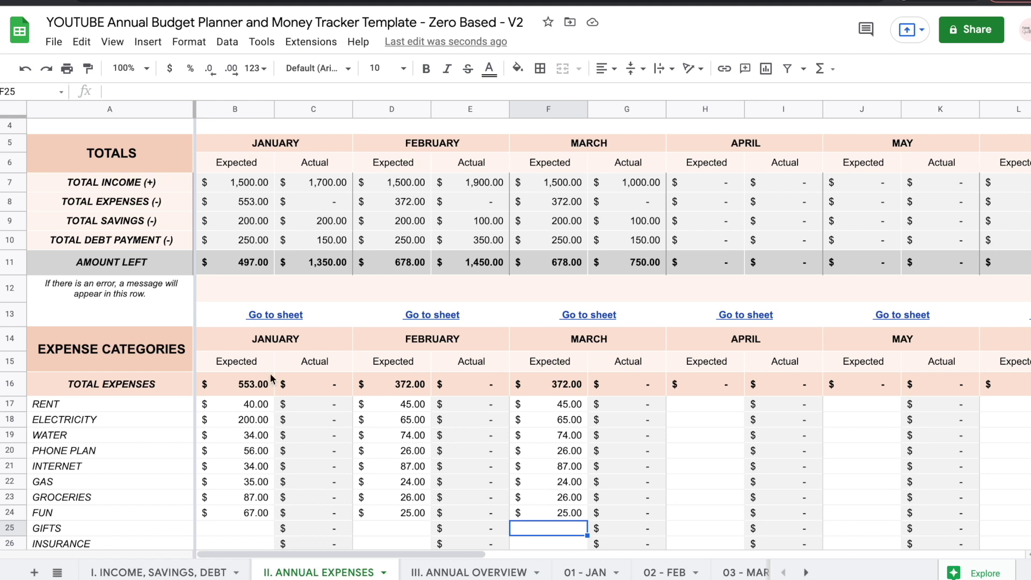
left_click(240, 391)
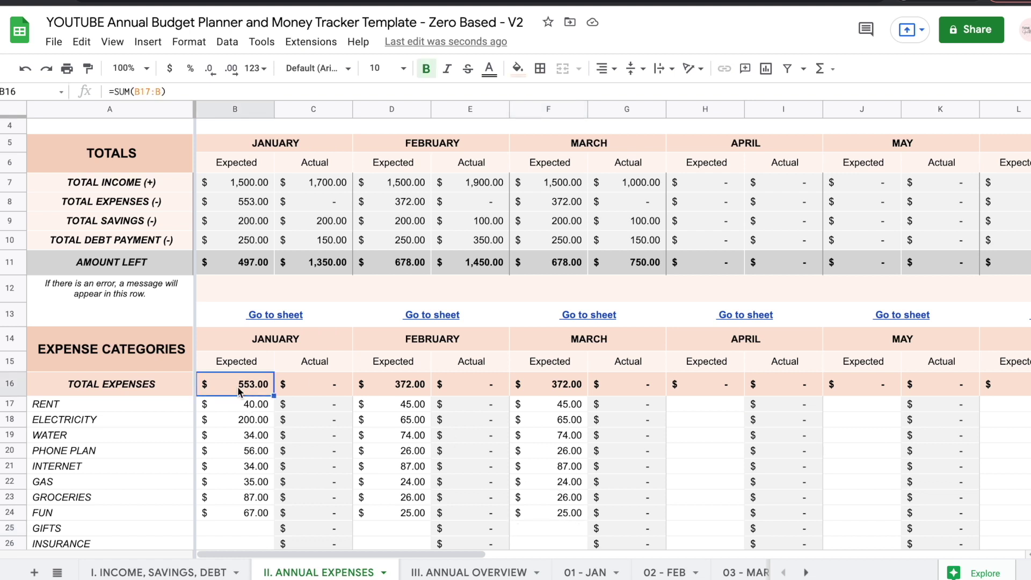
left_click(247, 204)
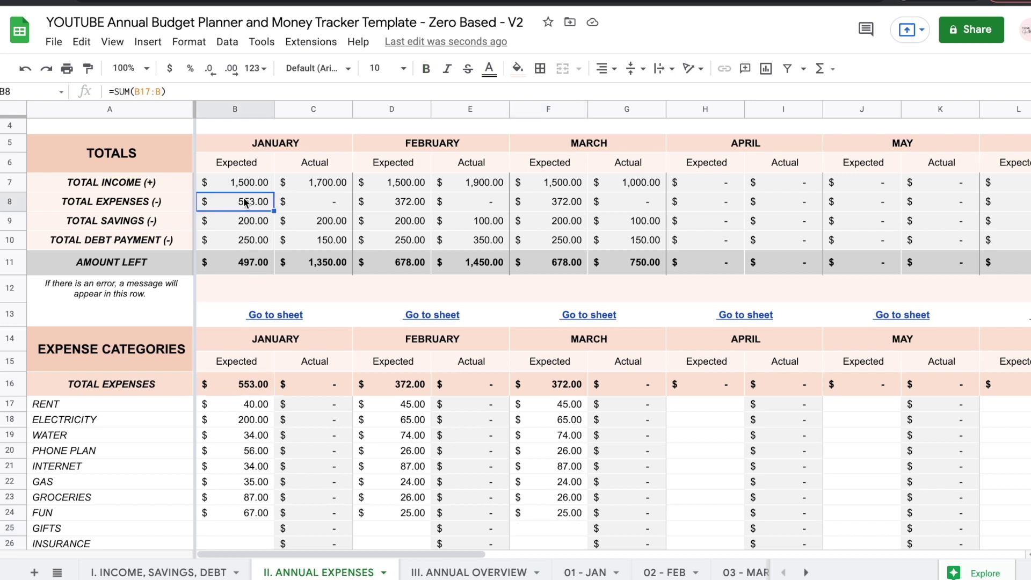
left_click(397, 204)
left_click(550, 209)
left_click(319, 208)
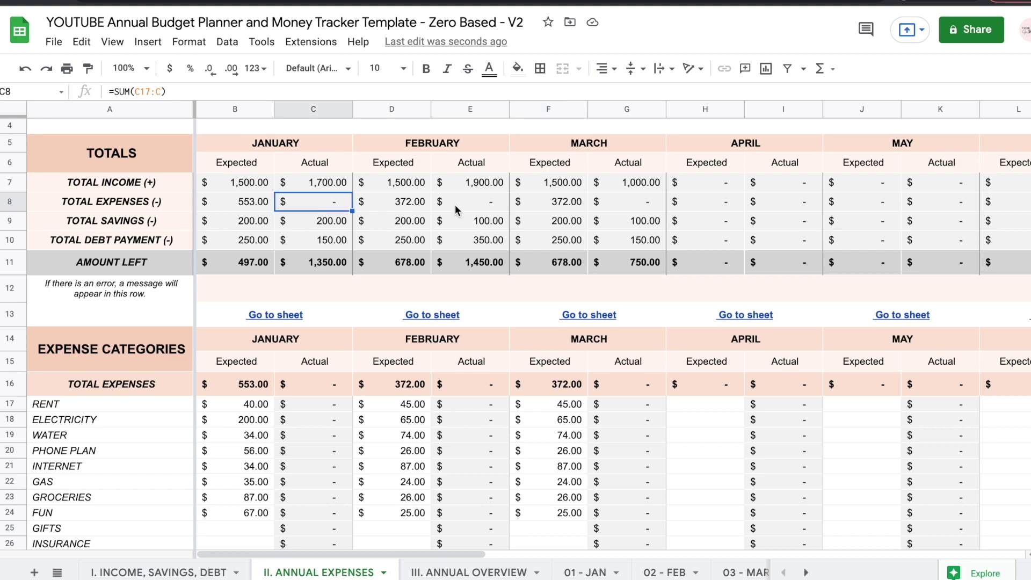
left_click(457, 210)
left_click(617, 209)
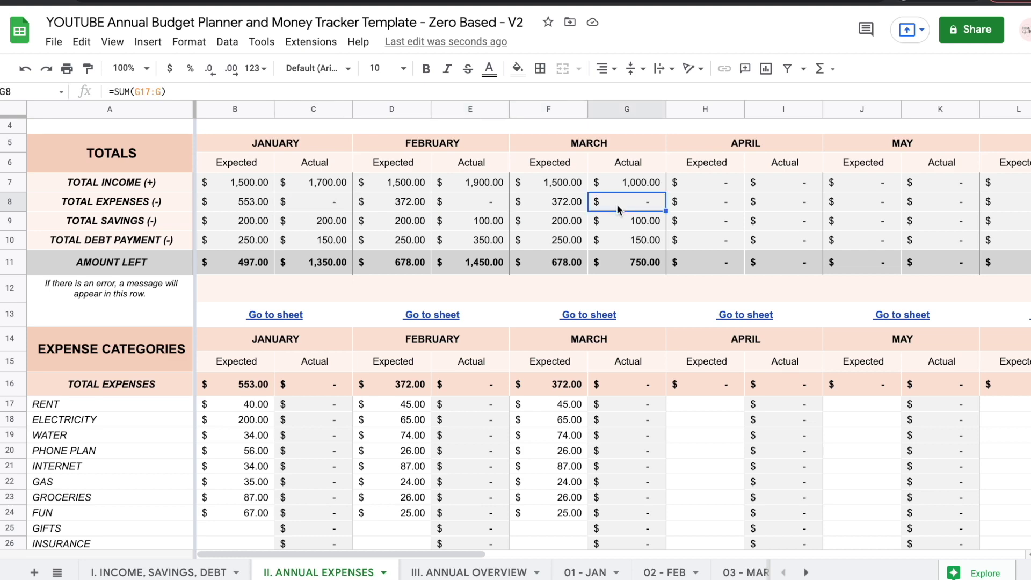
Step: Check January's actual Electricity cell and look through the January, February and March monthly expense sheets
scroll(315, 413, "down", 2)
left_click(313, 348)
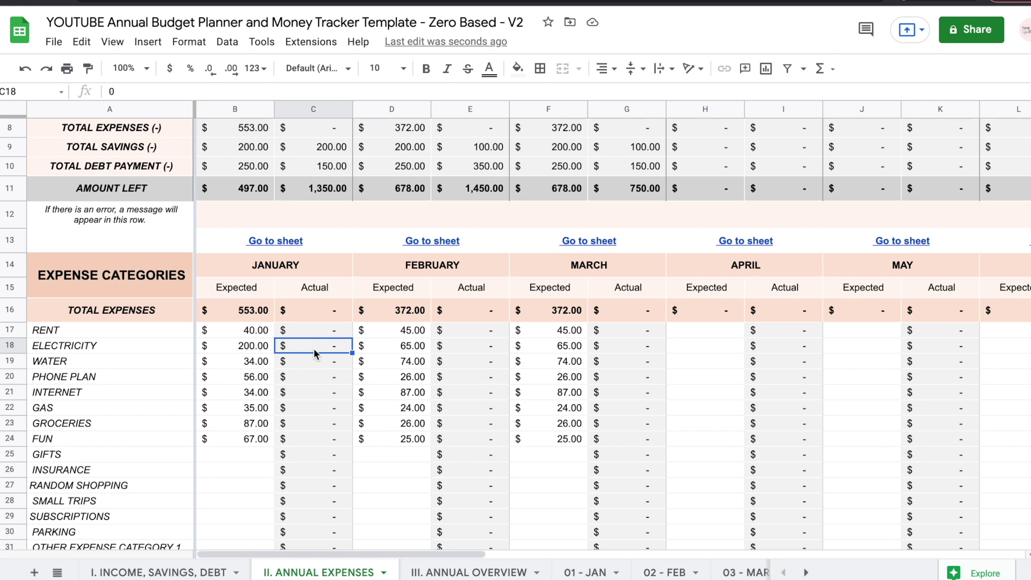
left_click(588, 572)
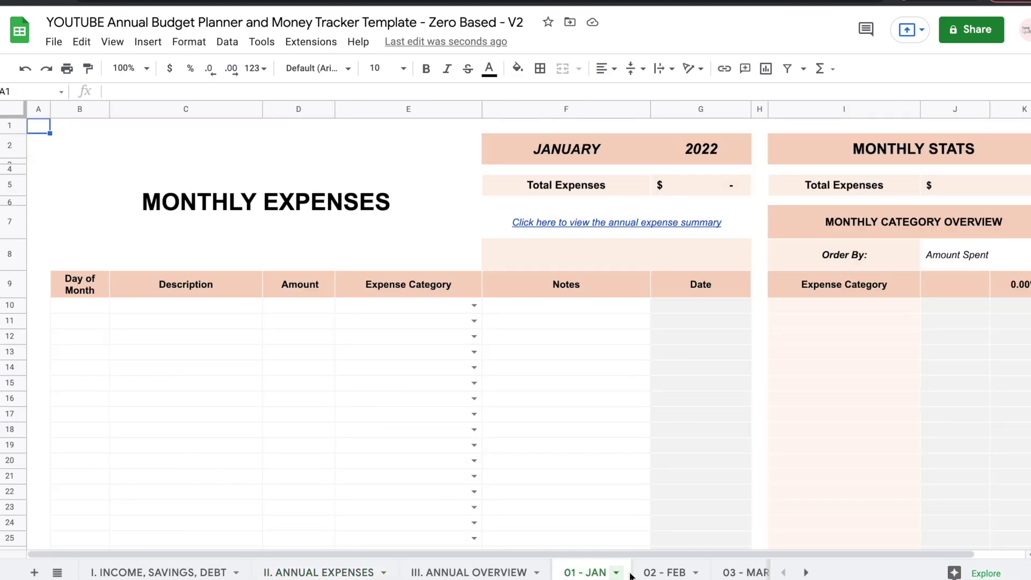
left_click(660, 574)
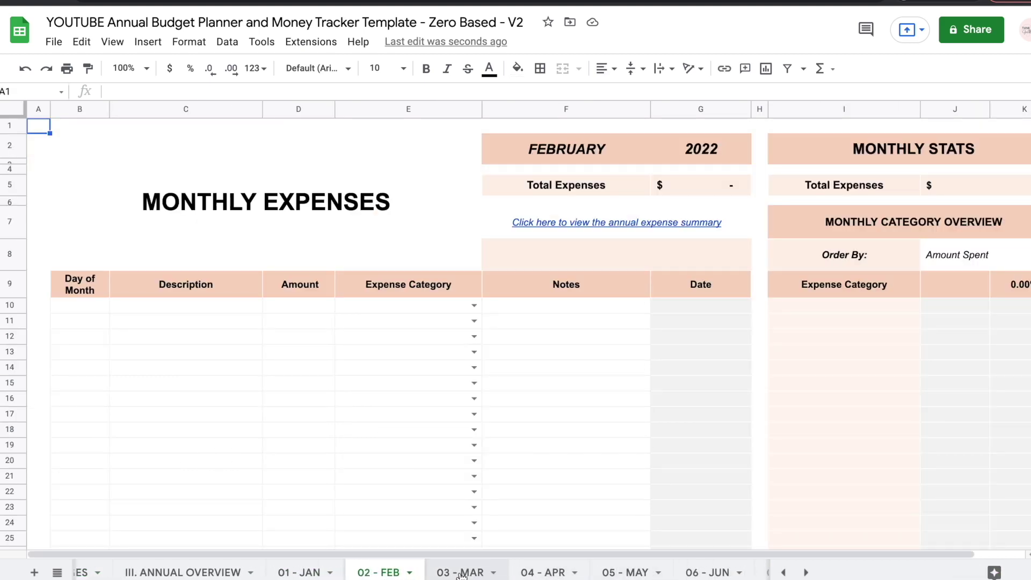
left_click(460, 572)
left_click(320, 572)
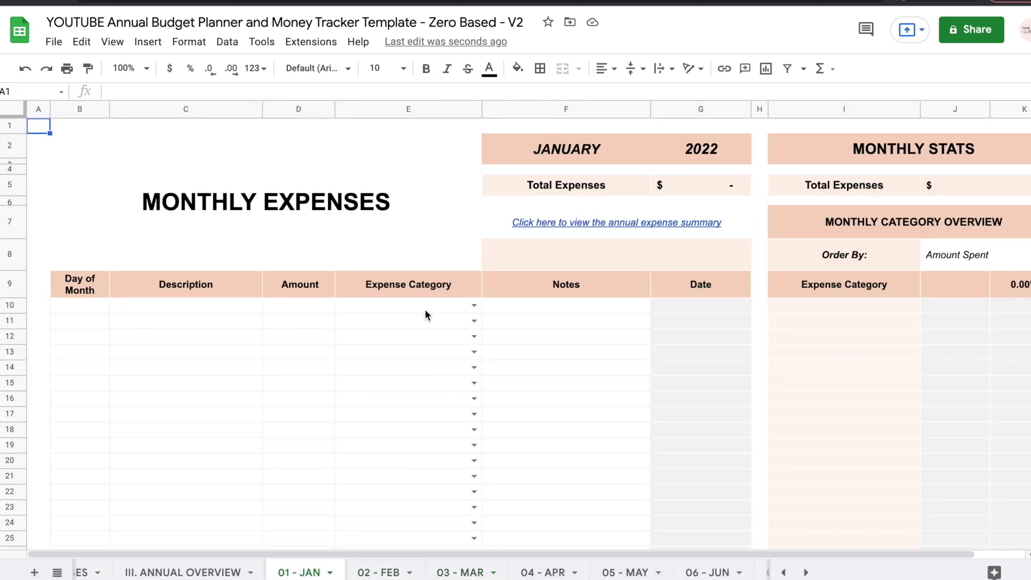
scroll(300, 570, "up", 3)
Step: Return to the Annual Expenses sheet and examine the January actual cells from Rent down to Groceries
left_click(200, 570)
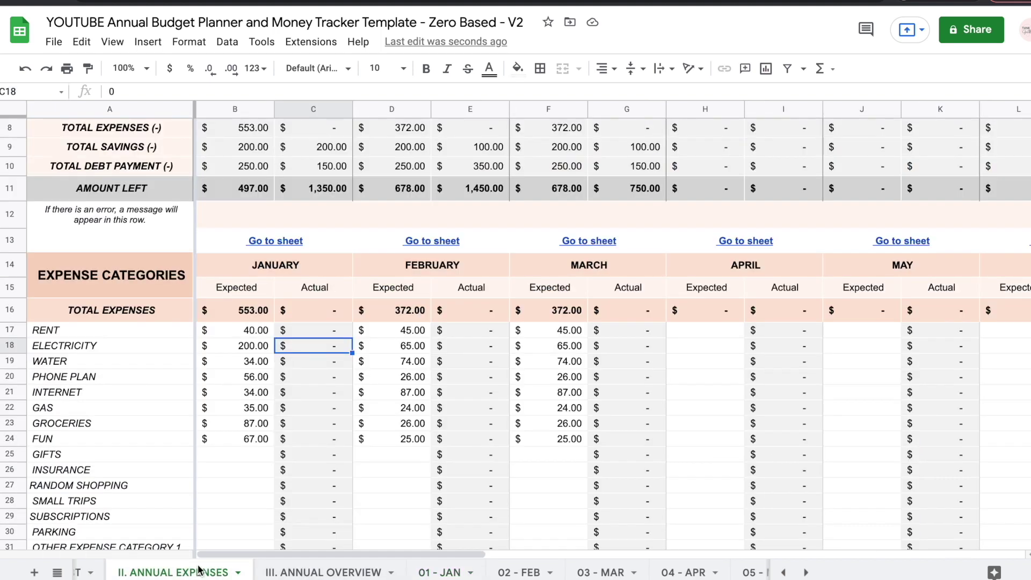
left_click(328, 331)
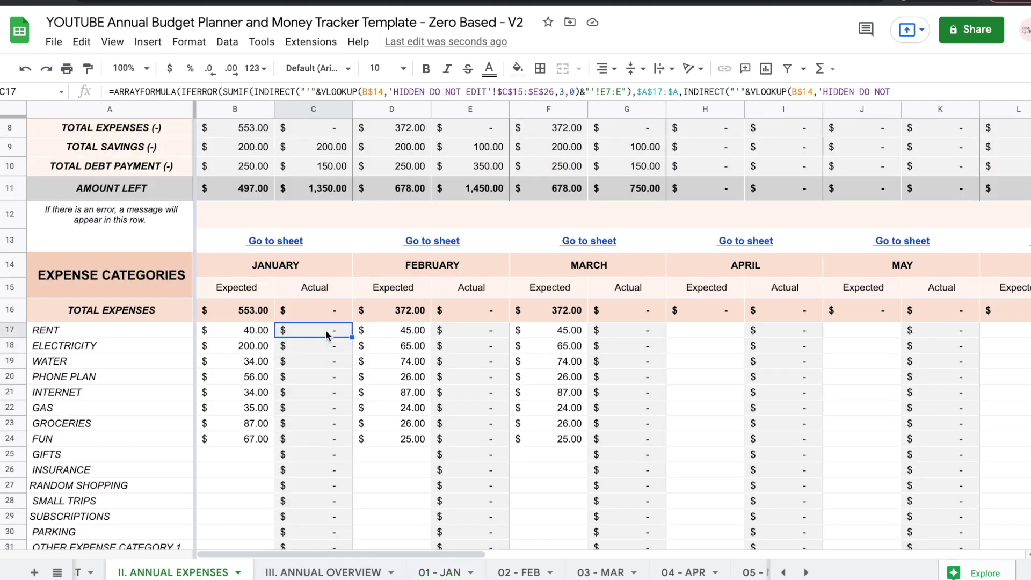
key("Down")
key("Down")
key("Down")
key("Down")
key("Down")
key("Down")
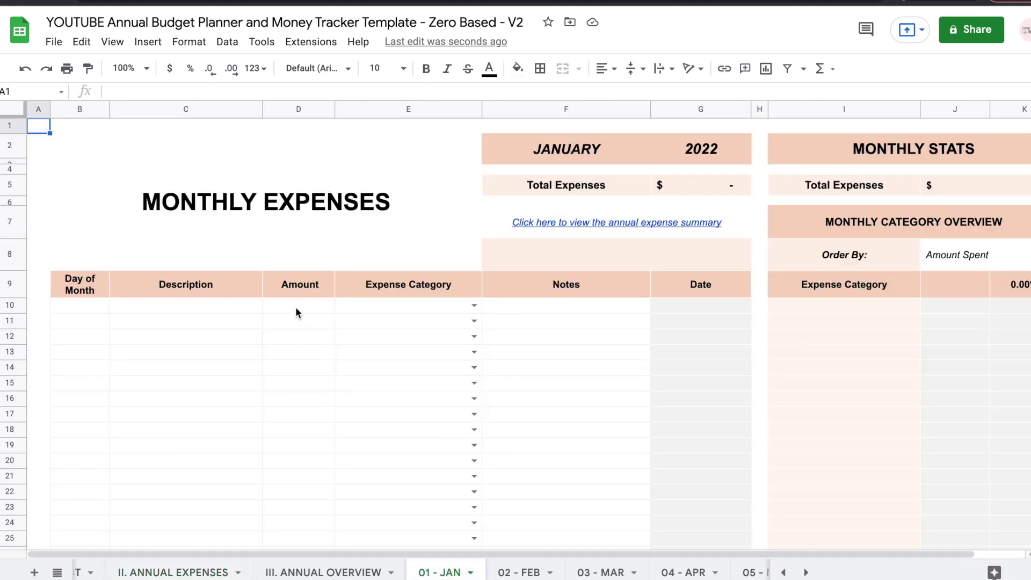
Step: Open the January monthly sheet through its link on the Annual Expenses sheet
left_click(200, 570)
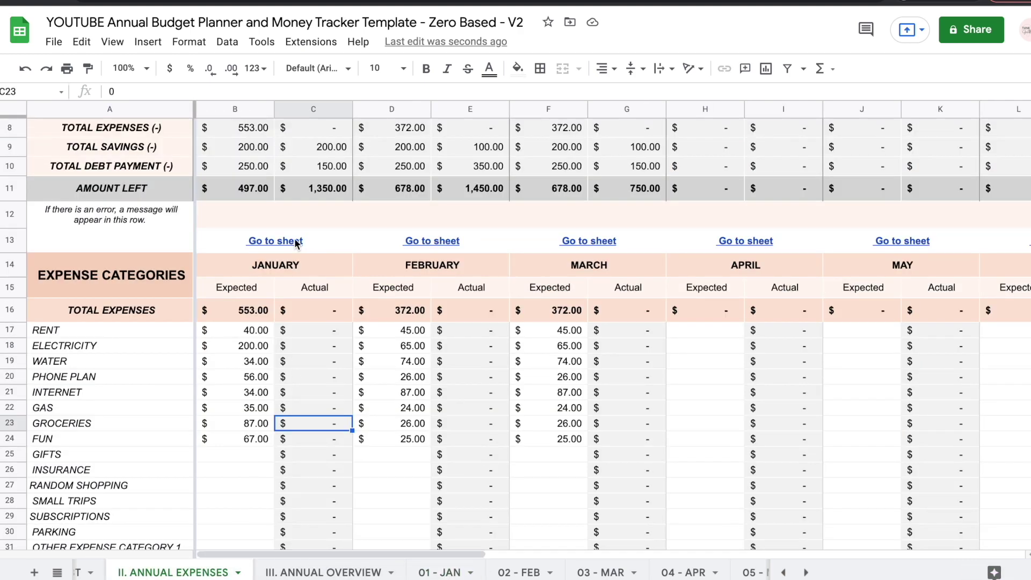
mouse_move(294, 239)
left_click(268, 267)
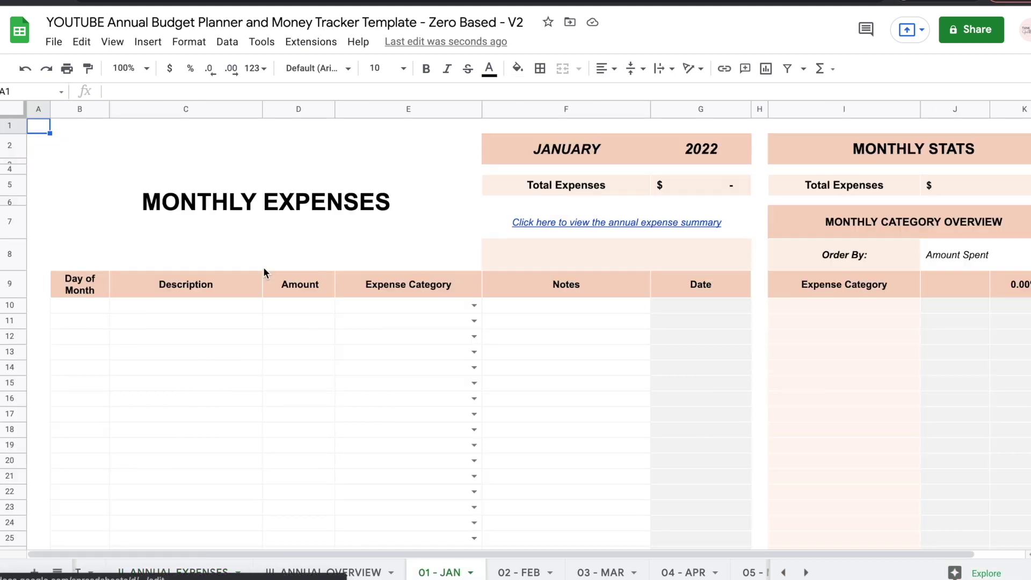
Step: Enter 2, 3 and 5 as the day of month for the first three January expenses, checking the generated date
left_click(98, 307)
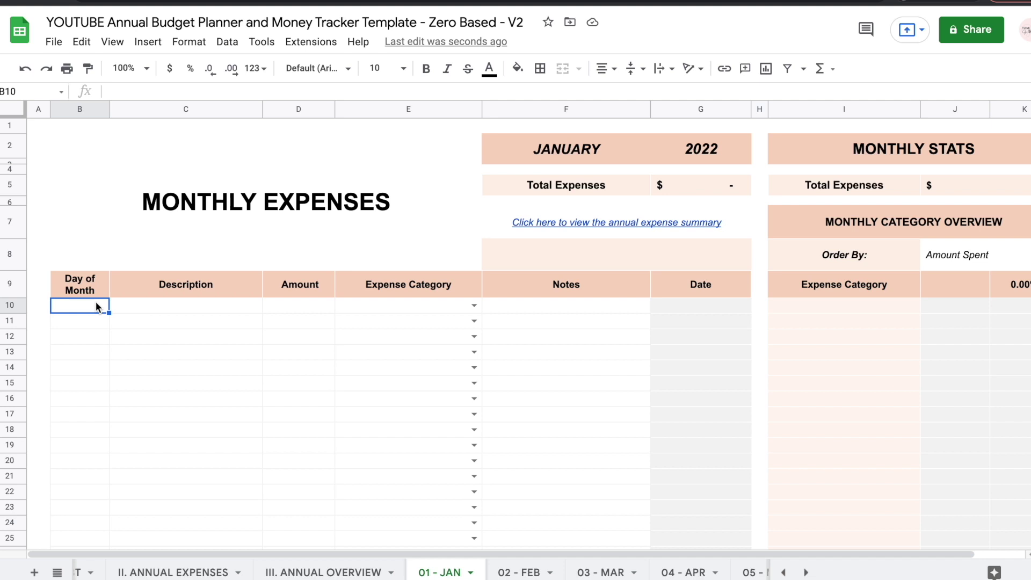
type("2")
key("Return")
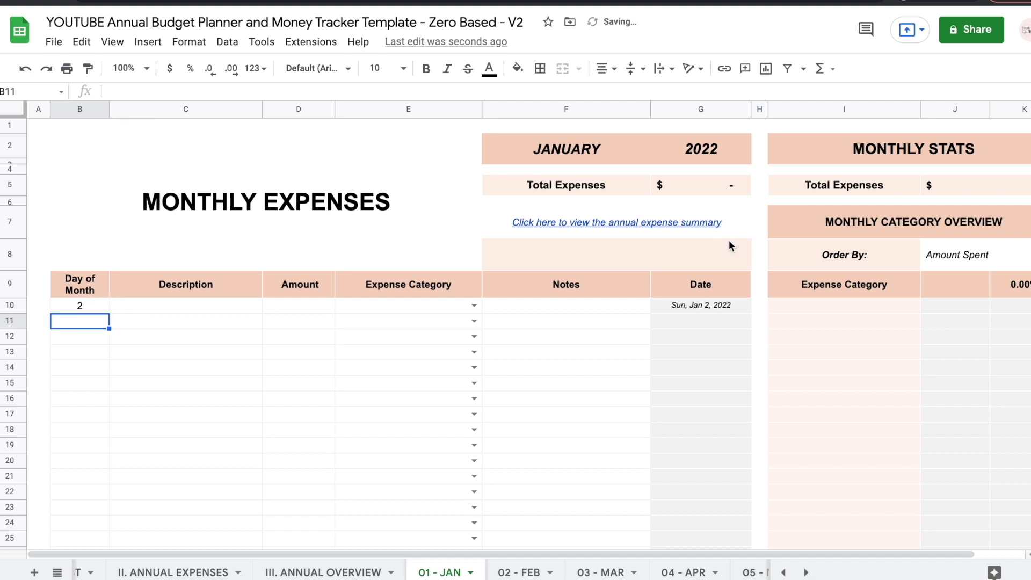
left_click(707, 306)
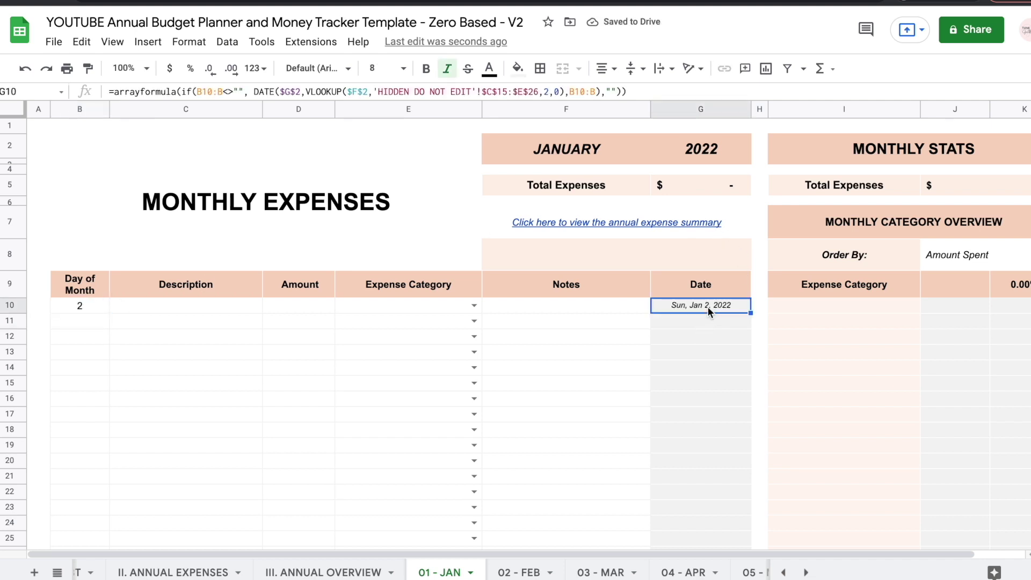
left_click(85, 322)
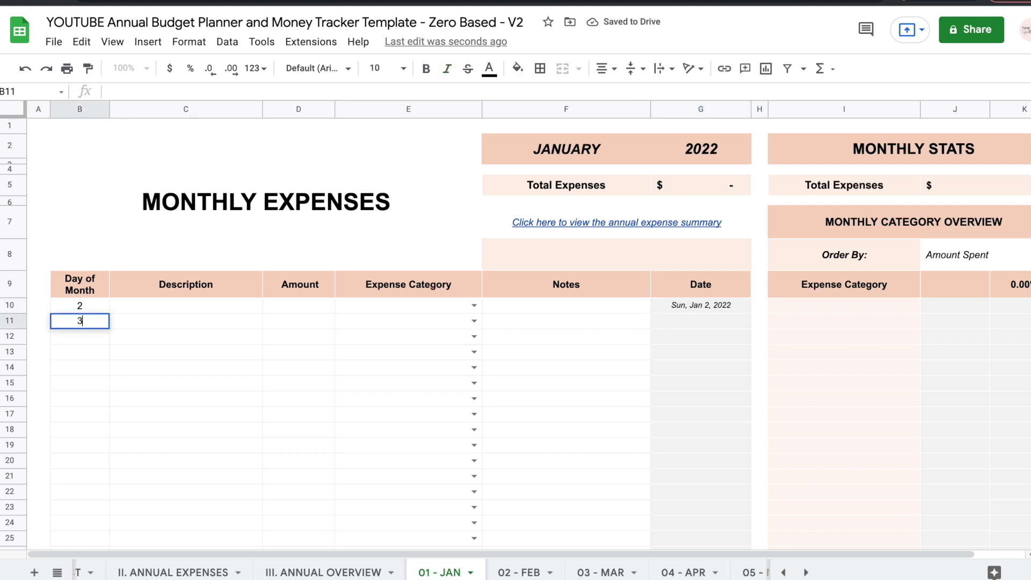
type("3")
key("Return")
type("5")
key("Return")
Step: Enter the amounts 100, 23 and 45 for the January expenses on days 2, 3 and 5
key("Up")
key("Up")
key("Up")
key("Right")
key("Right")
key("Right")
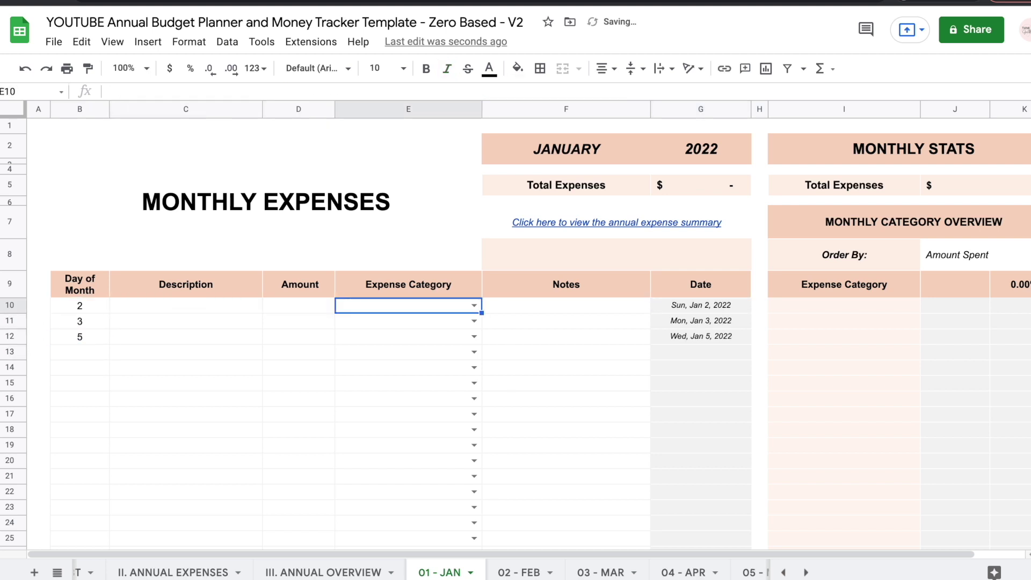
left_click(298, 305)
type("100")
key("Return")
type("23")
key("Return")
type("45")
key("Return")
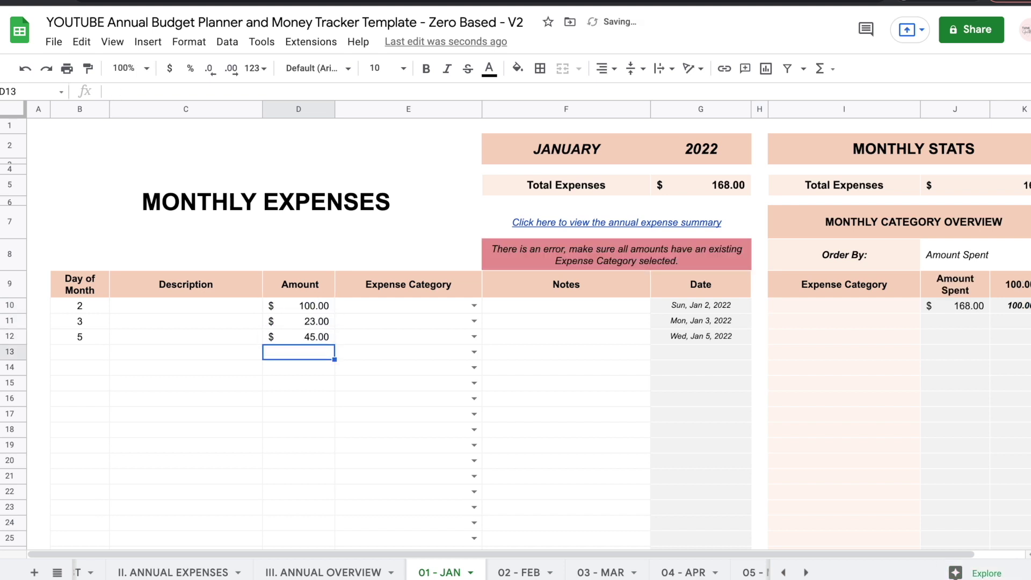
Step: Examine the notice above the January expense table and the expense category cells of the three entries
left_click(537, 258)
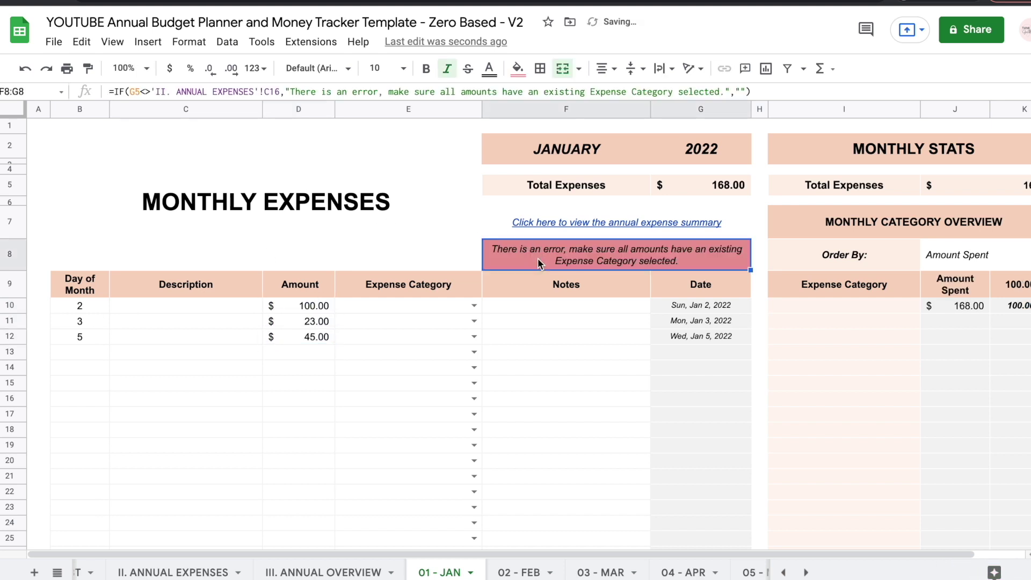
left_click(382, 306)
left_click(382, 321)
left_click(381, 335)
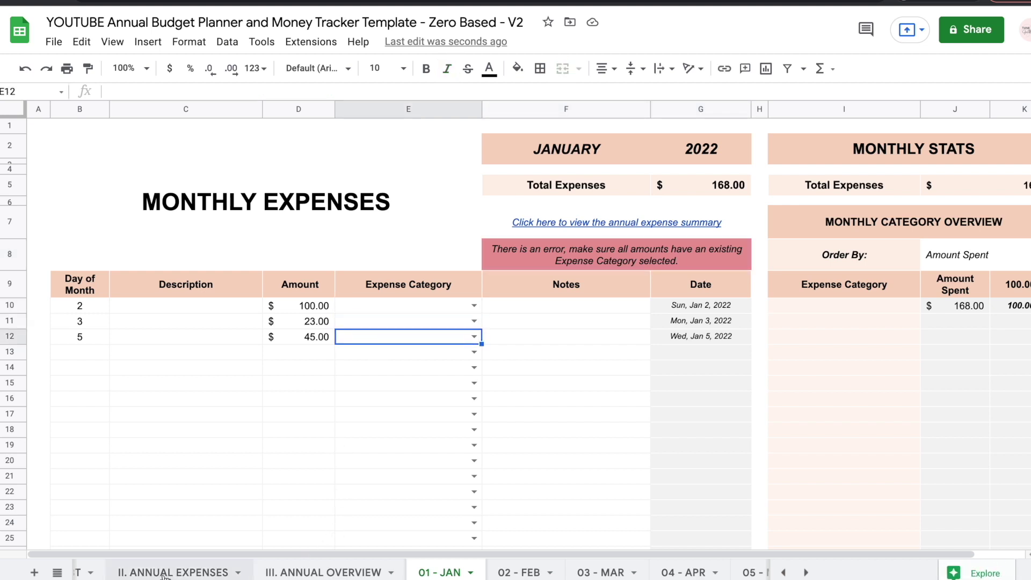
Step: Check the January error message on the Annual Expenses sheet and return to the January sheet through its link
left_click(167, 572)
left_click(292, 219)
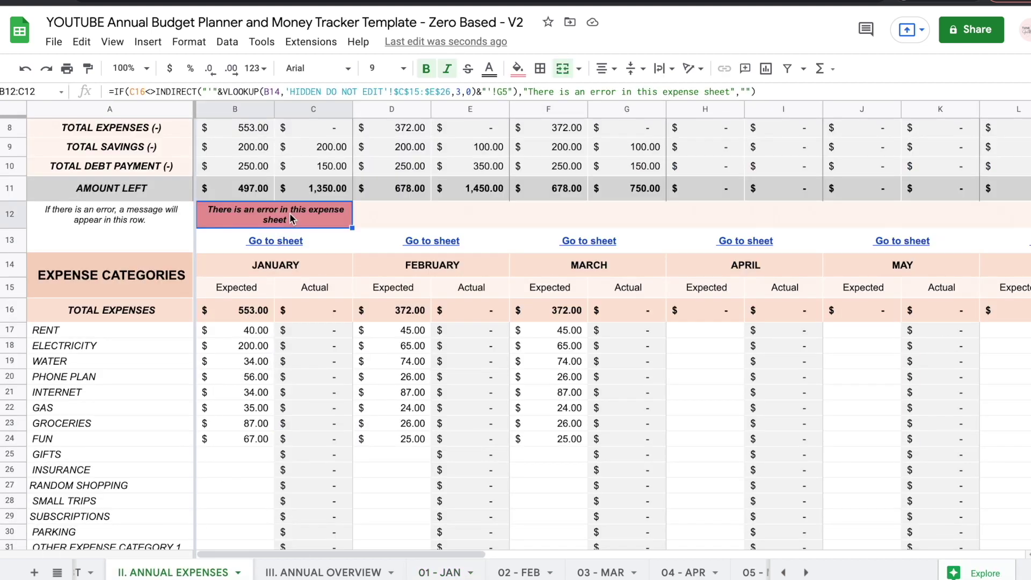
left_click(290, 239)
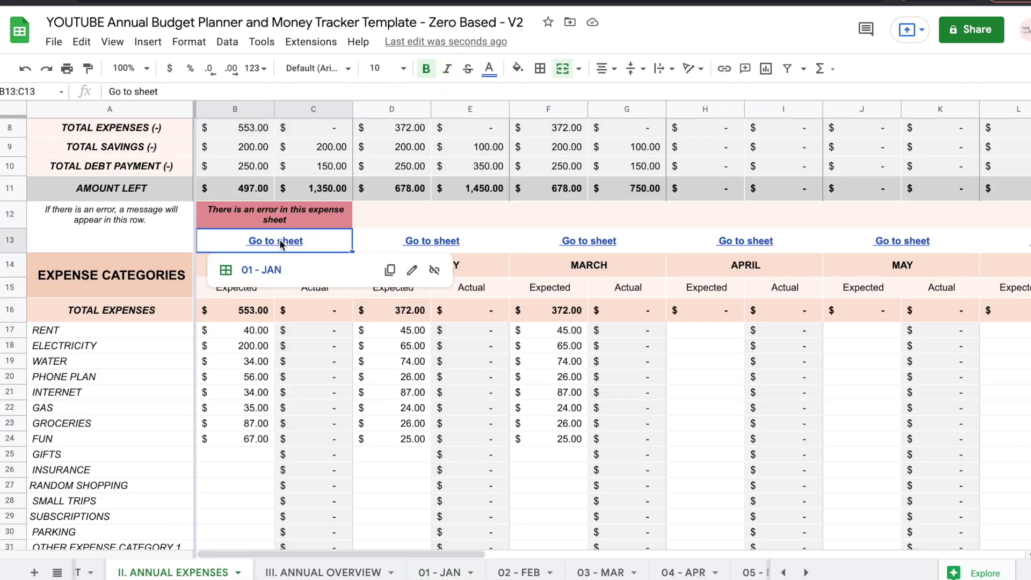
left_click(270, 270)
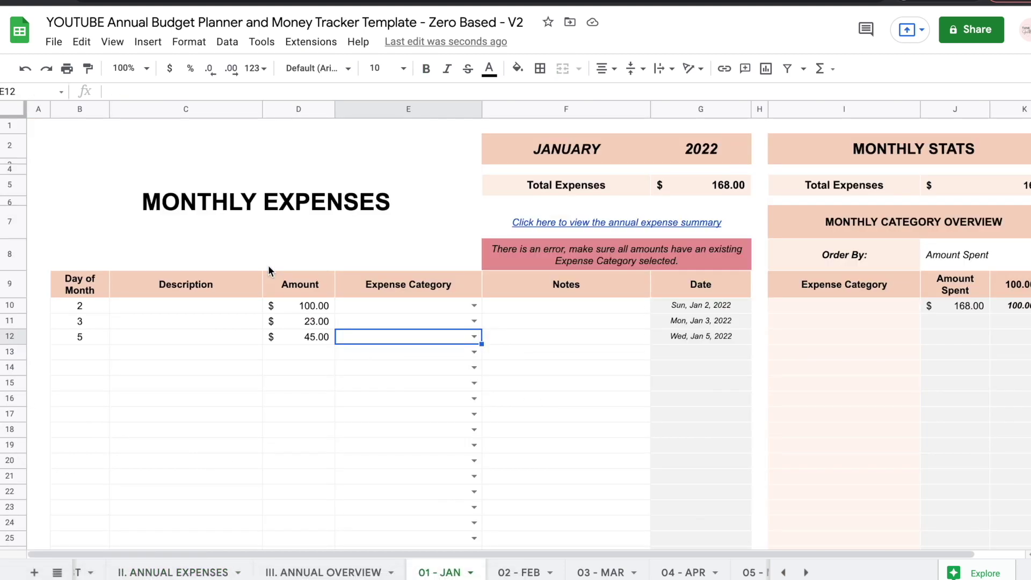
Step: Set the expense category of the first January expense to GROCERIES and open the category choices for the second
type("GROCER")
key("BackSpace")
key("BackSpace")
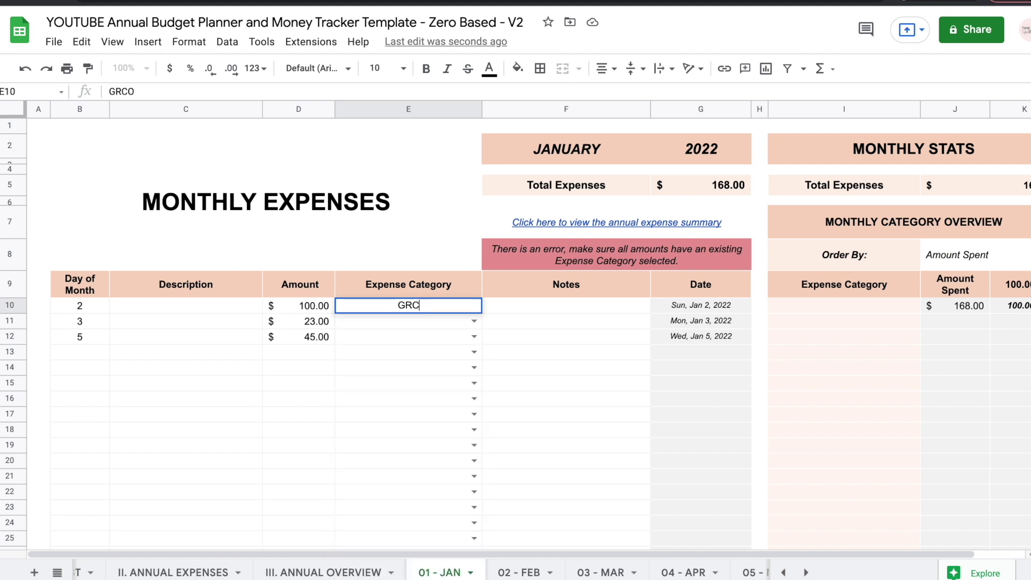
key("Return")
key("Return")
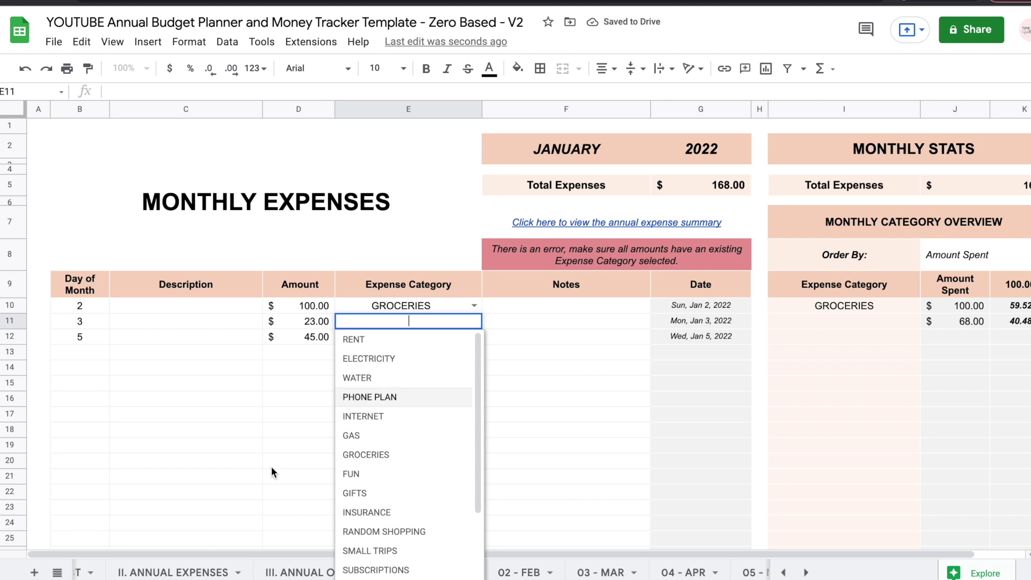
Step: Add OK as a new expense category below OTHER EXPENSE CATEGORY 4 on the Annual Expenses sheet and return to January
left_click(176, 574)
left_click_drag(111, 331, 106, 530)
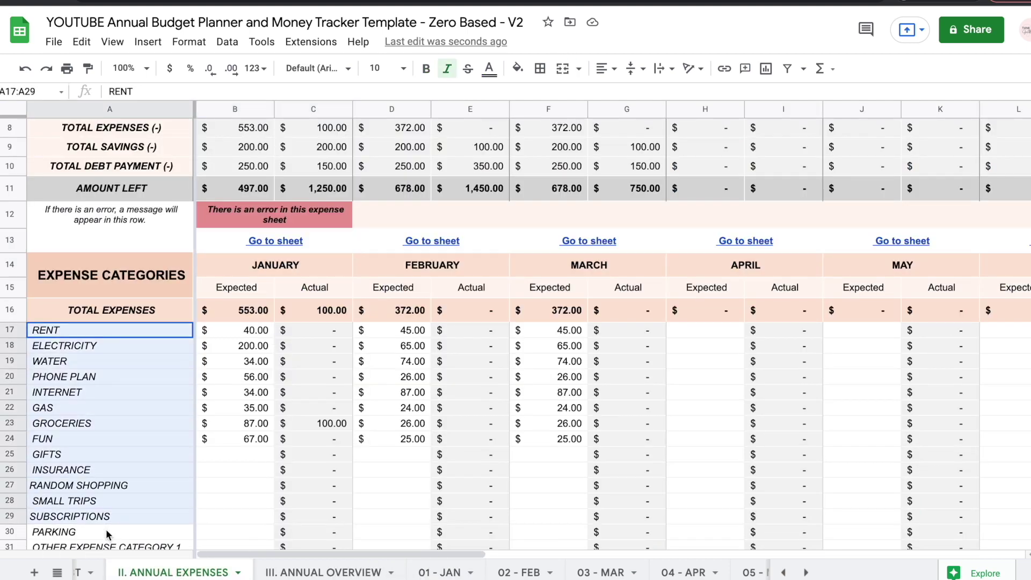
scroll(107, 534, "down", 1)
scroll(102, 531, "down", 2)
left_click(92, 475)
type("OK")
key("Return")
left_click(439, 572)
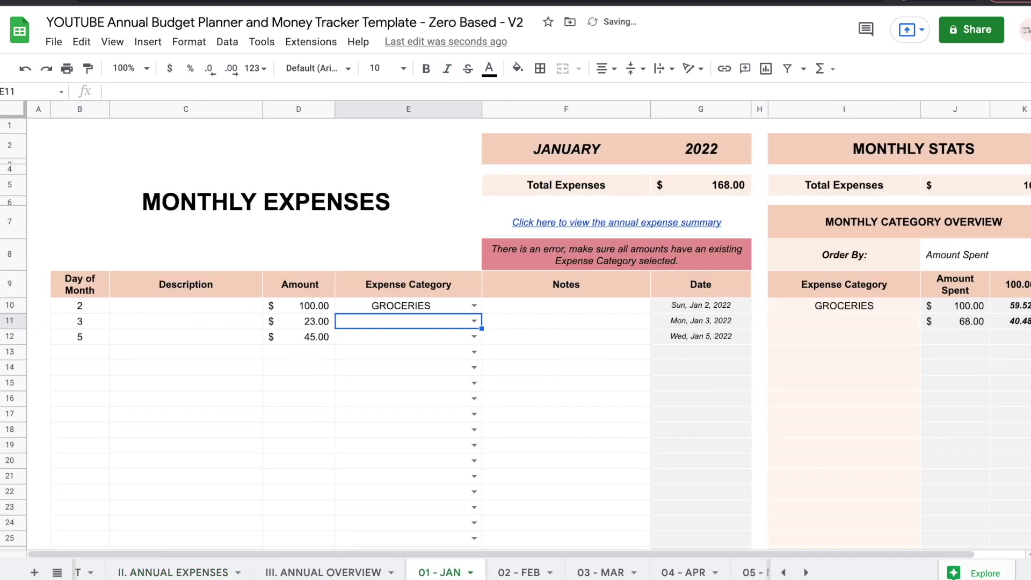
Step: Look through the category choices of the first January expense and change its category to RENT
left_click(474, 305)
scroll(417, 462, "down", 3)
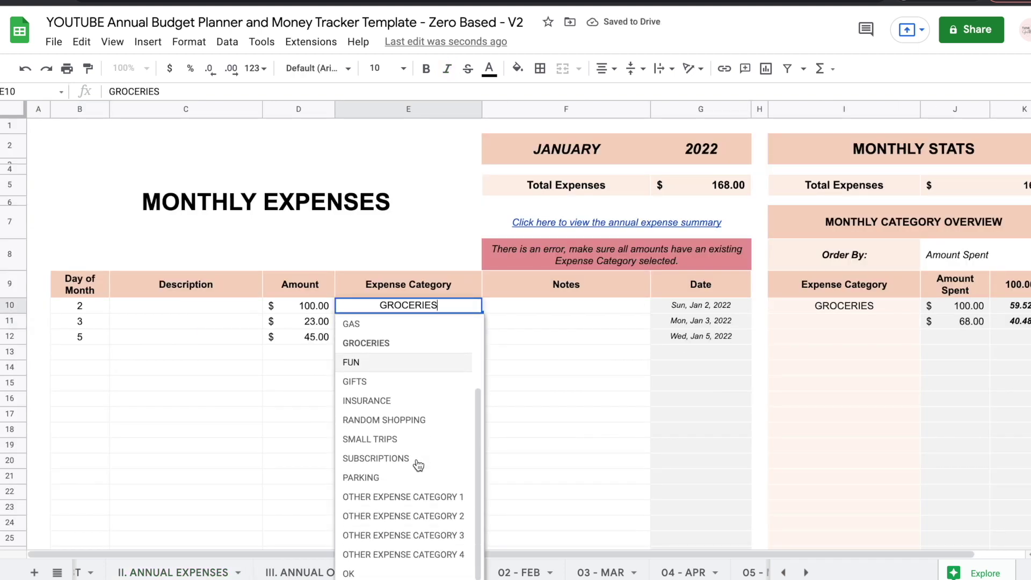
scroll(408, 461, "up", 3)
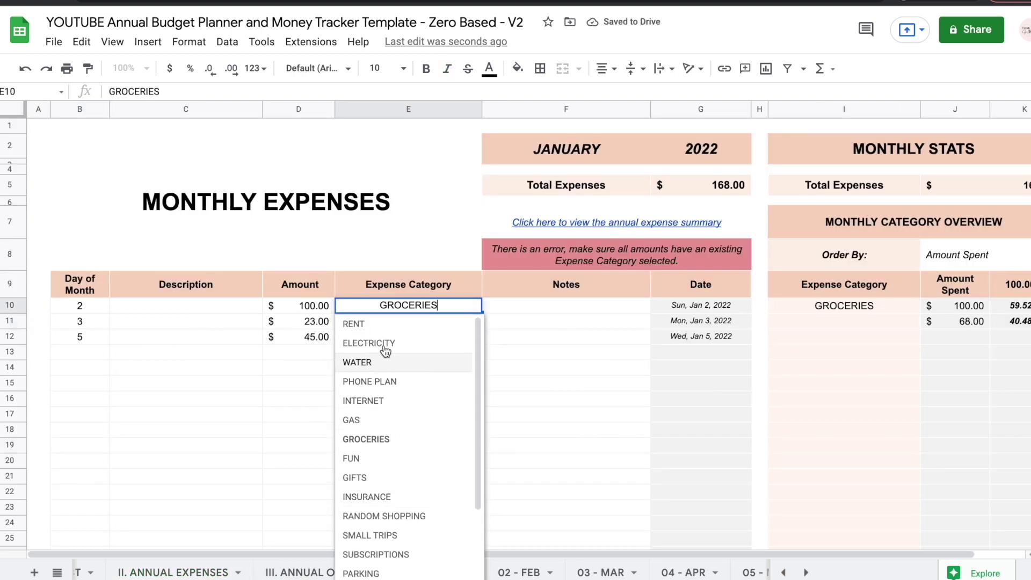
left_click(411, 325)
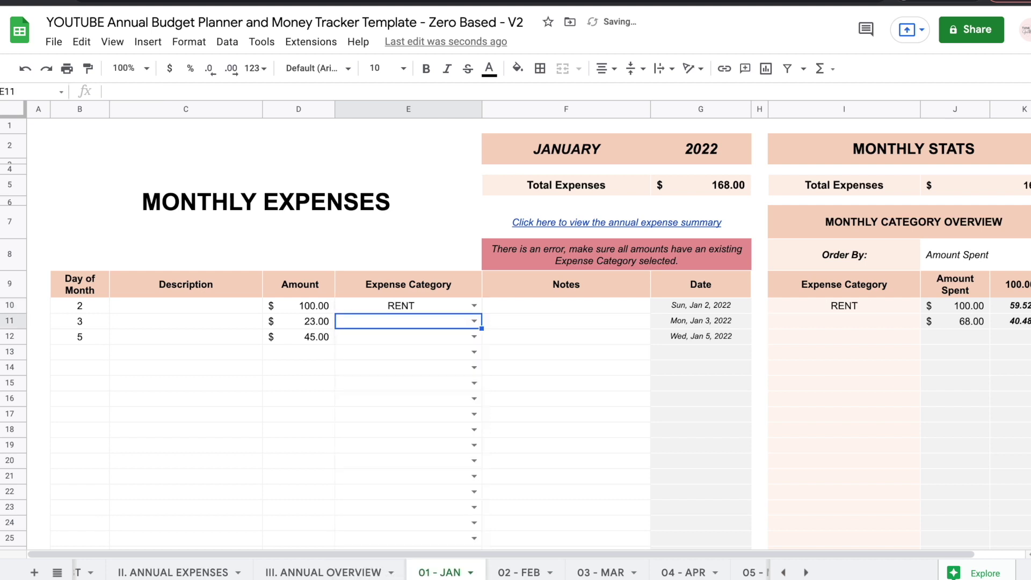
Step: Set the expense category of all three January expenses to GROCERIES
type("GR")
key("Return")
type("GR")
key("Return")
type("GR")
key("Return")
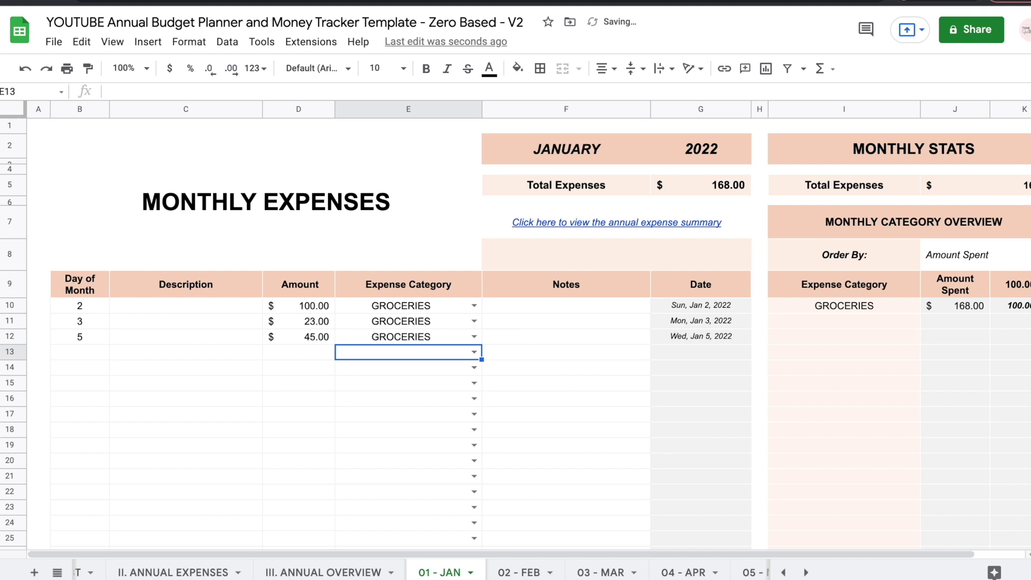
Step: Review the three January amounts against the January Total Expenses cell
scroll(274, 314, "right", 2)
left_click_drag(231, 304, 225, 343)
left_click(599, 197)
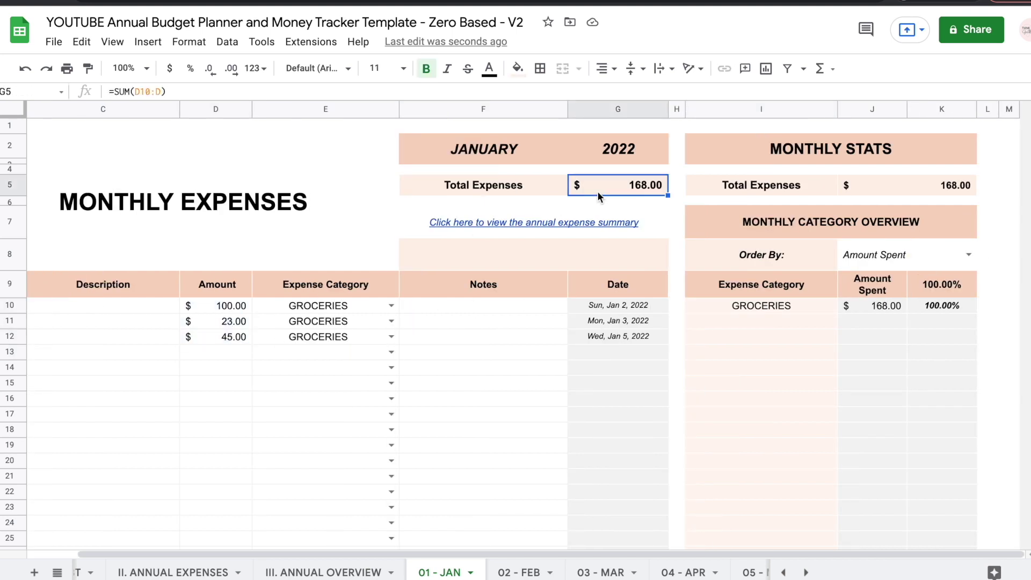
Step: Check January's actual GROCERIES amount and both actual Total Expenses cells on the Annual Expenses sheet
left_click(196, 571)
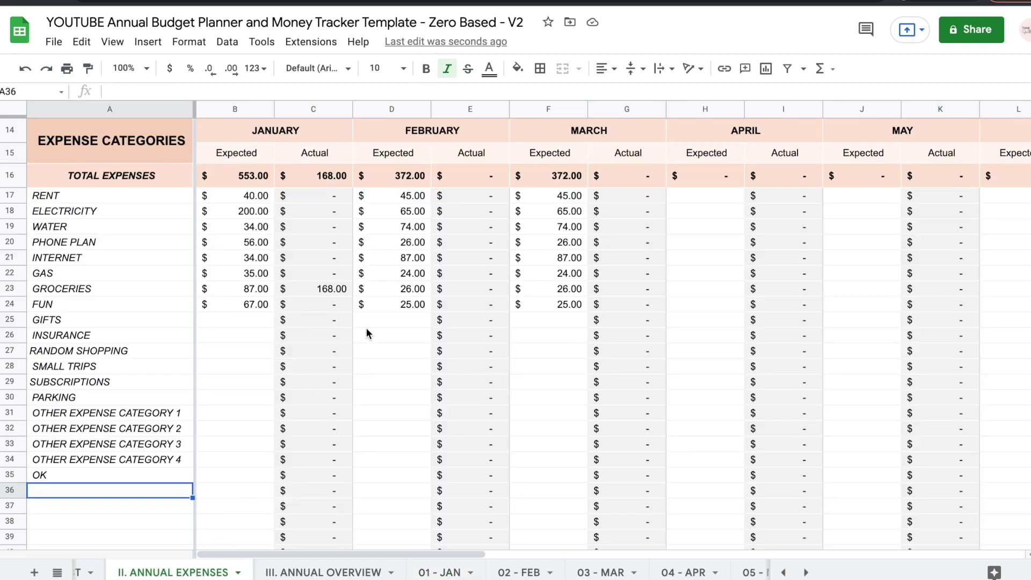
scroll(368, 329, "up", 2)
left_click(114, 391)
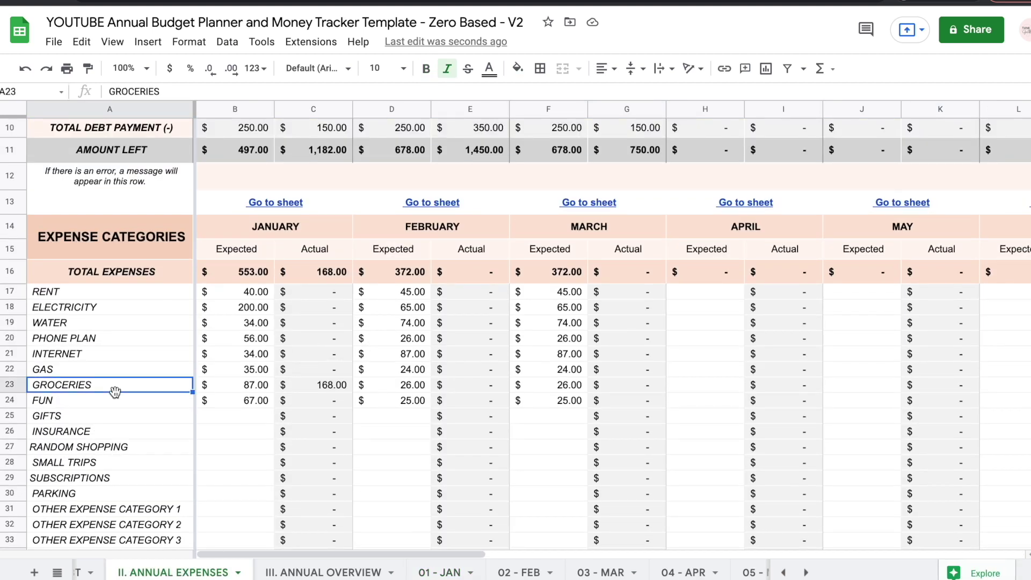
left_click(302, 394)
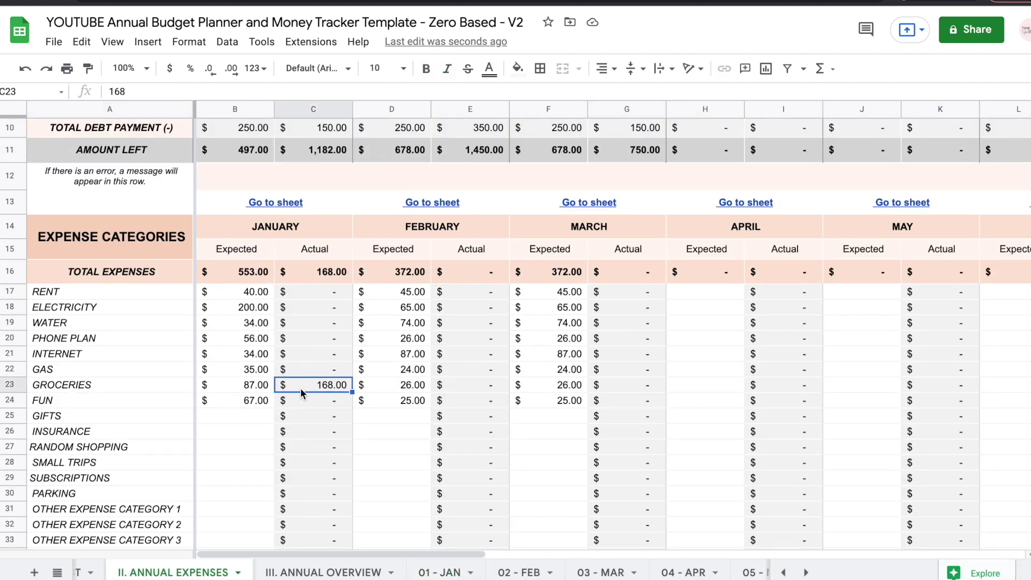
left_click(314, 275)
scroll(323, 258, "up", 4)
left_click(325, 236)
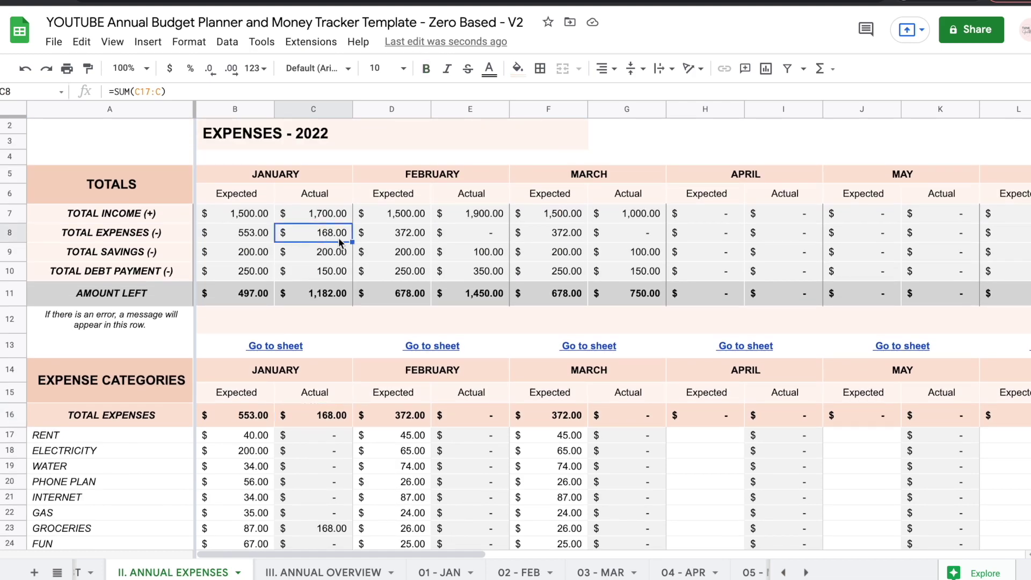
Step: Return to the January sheet and view the Order By options of the Monthly Category Overview
left_click(78, 572)
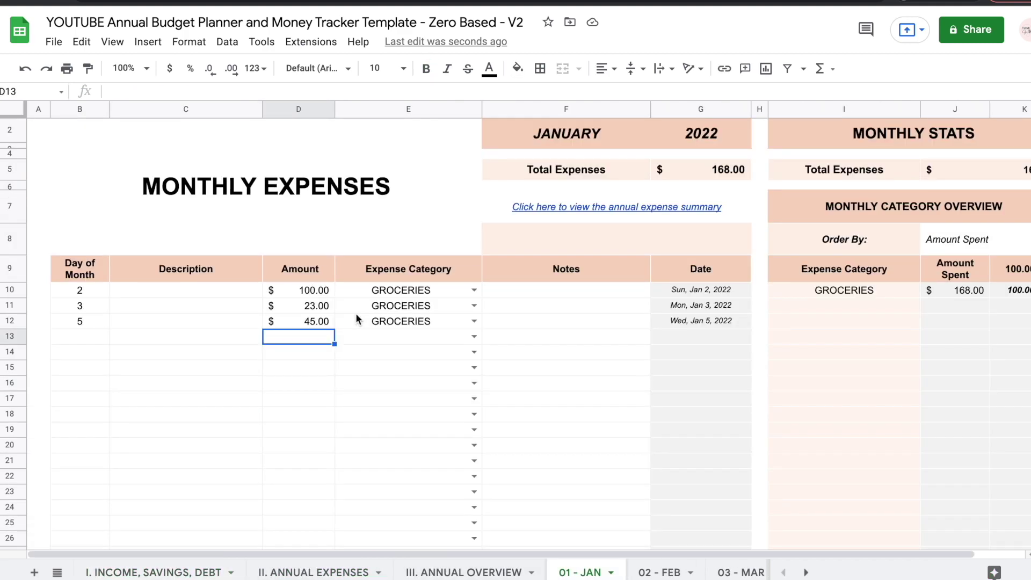
scroll(357, 319, "right", 2)
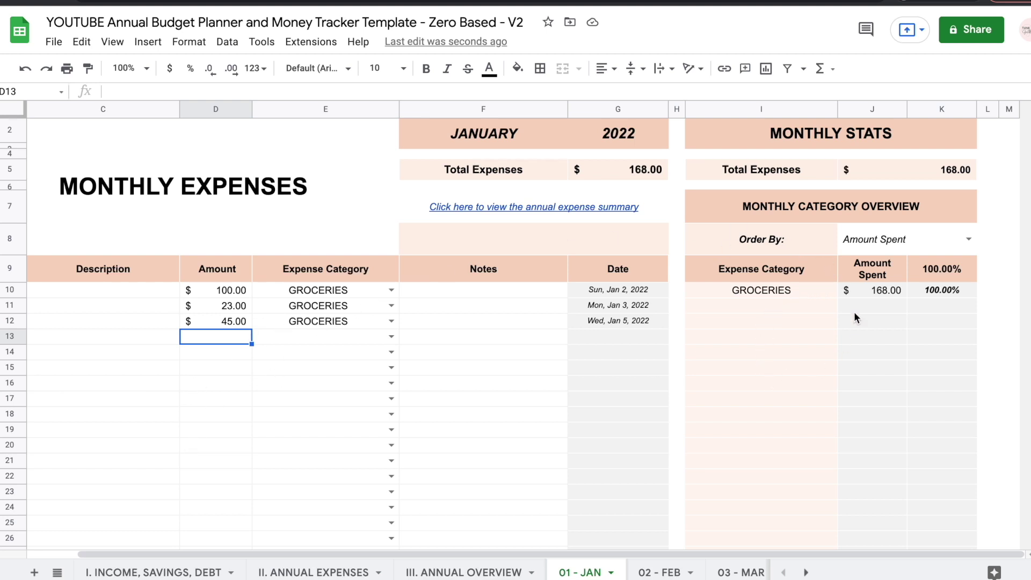
left_click(968, 240)
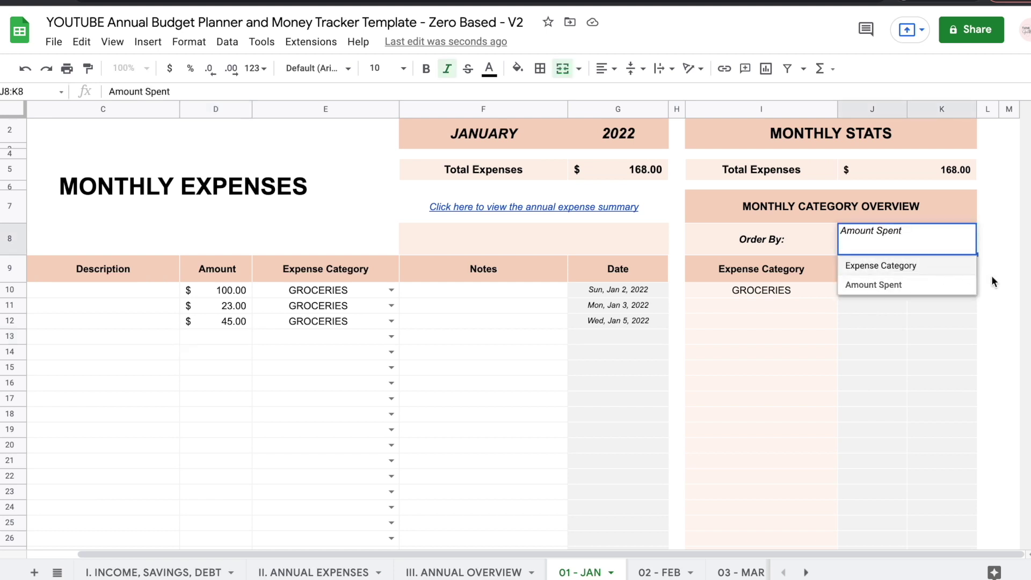
left_click(1007, 270)
Step: Add a fourth January expense with amount 100 and category RENT
left_click(236, 322)
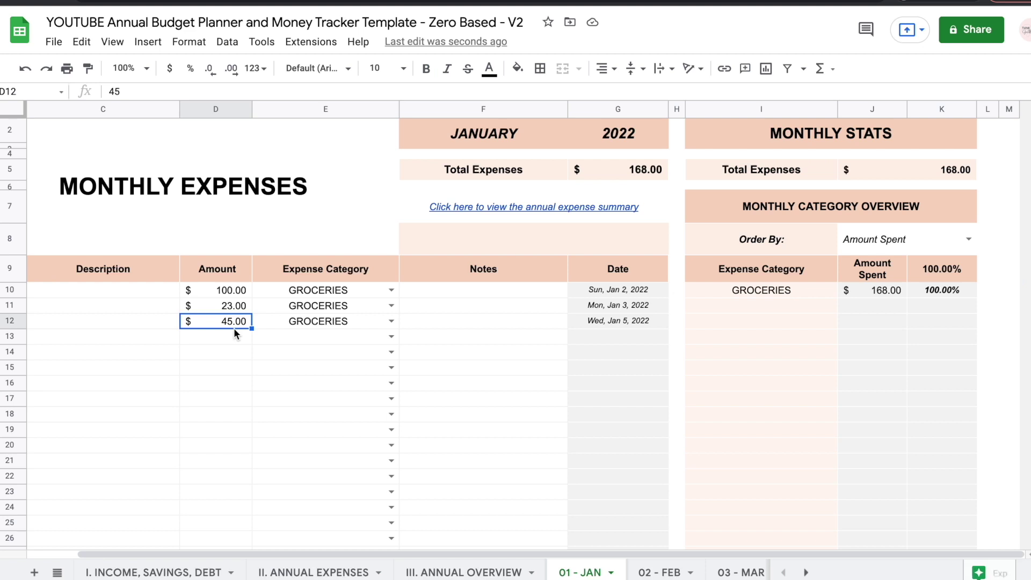
key("Down")
type("100")
key("Tab")
type("RENT")
key("Return")
Step: Add January expenses of 10 for FUN and 5 for ELECTRICITY, and enter days 10, 11 and 12 for the three new rows
type("10")
key("Return")
type("510")
key("Return")
type("11")
key("Return")
type("12")
key("Return")
Step: Order the Monthly Category Overview by Expense Category and switch it back to Amount Spent
scroll(333, 430, "right", 2)
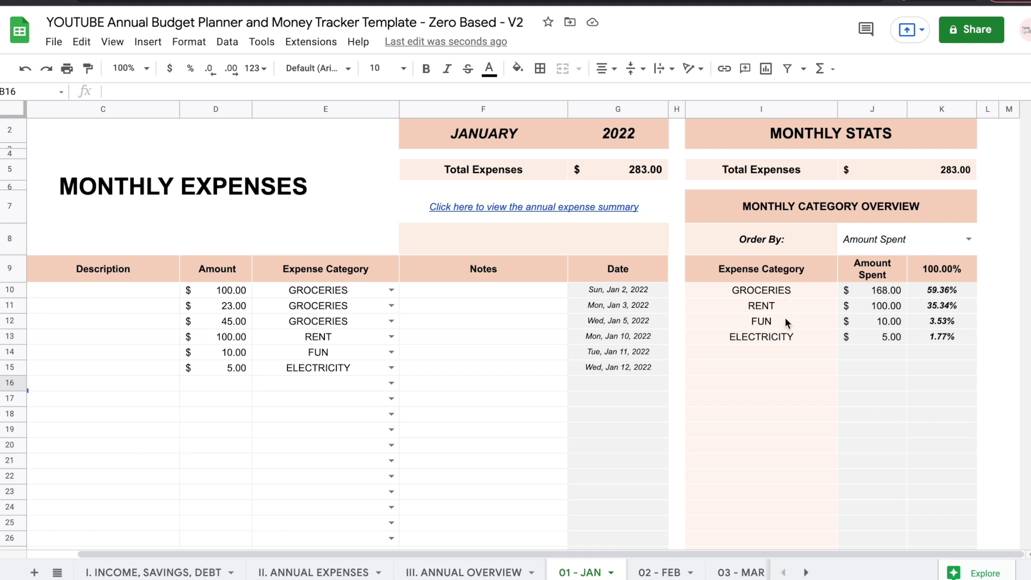
left_click(967, 238)
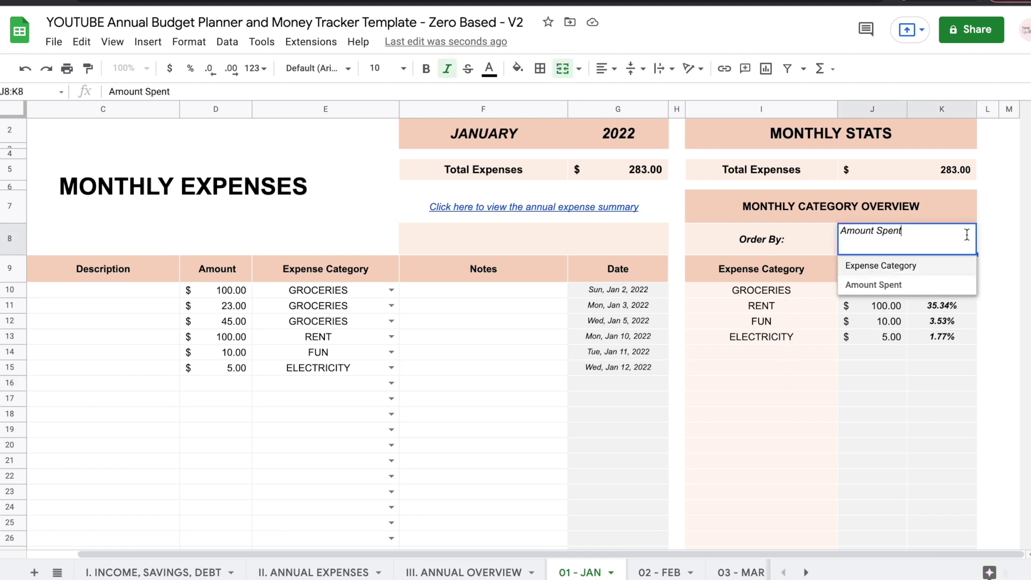
left_click(910, 264)
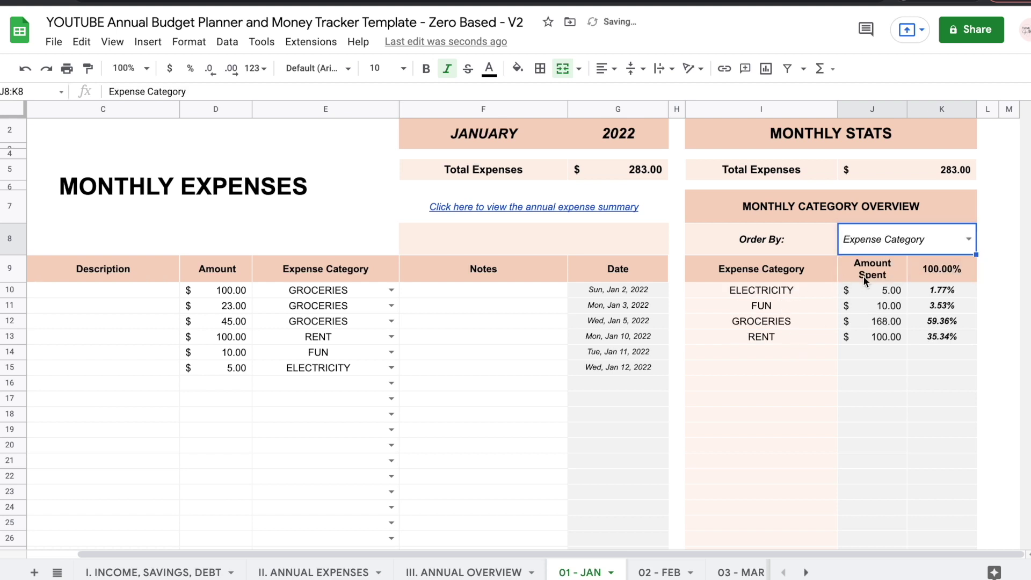
left_click(968, 240)
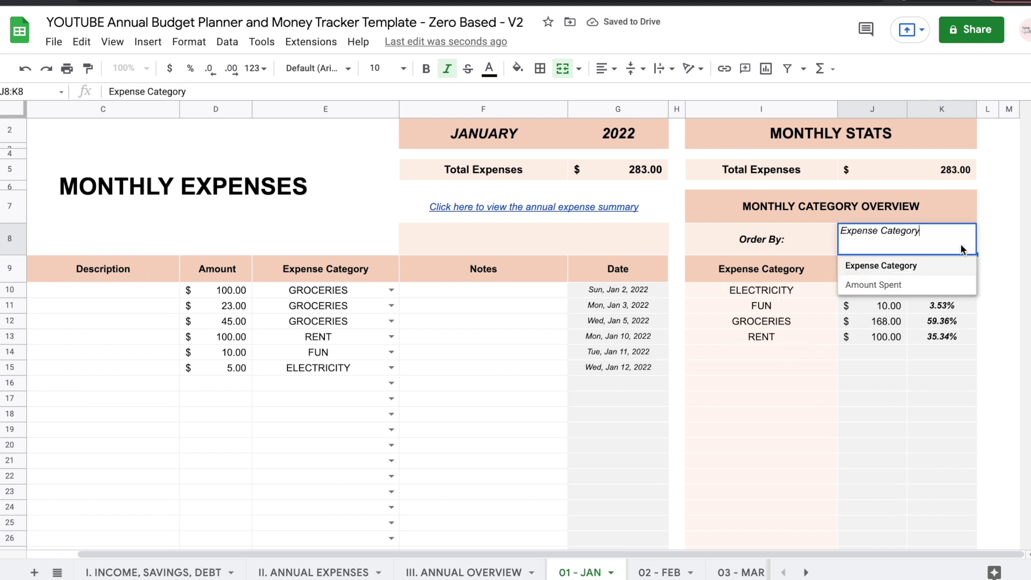
left_click(919, 283)
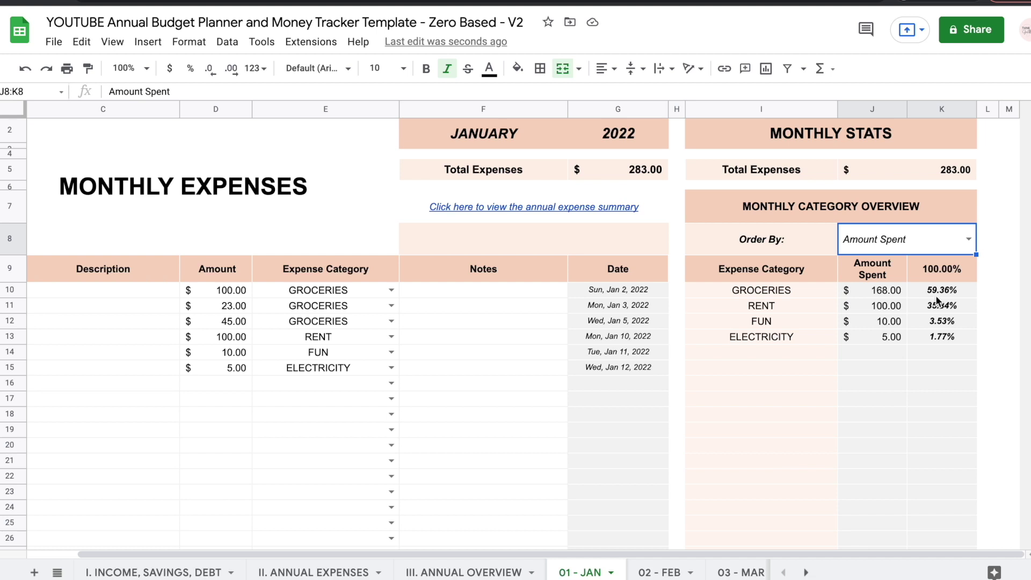
Step: Examine the category percentages in the Monthly Category Overview and the January Total Expenses cell
left_click(969, 295)
left_click(989, 293)
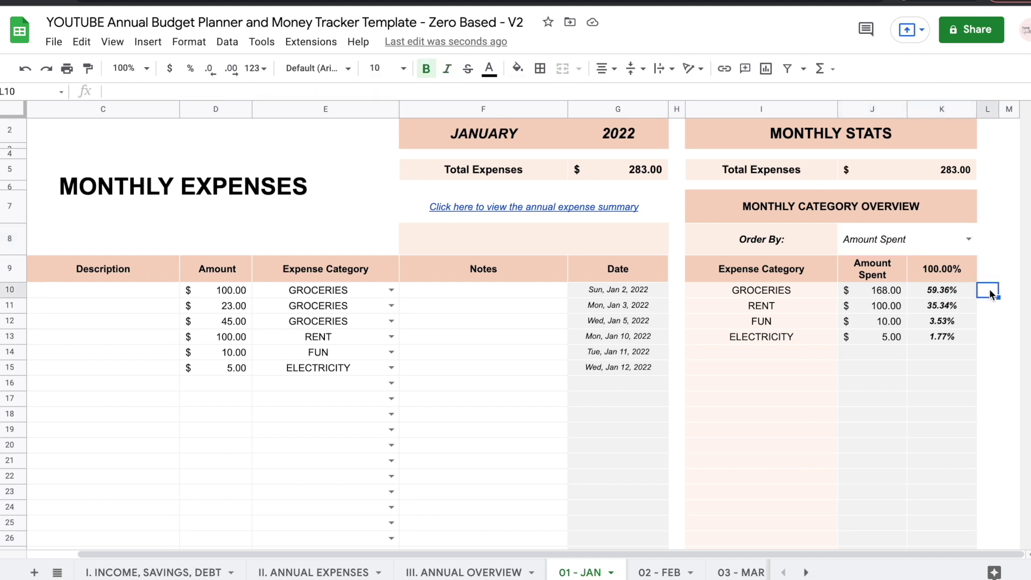
left_click(965, 271)
left_click(969, 294)
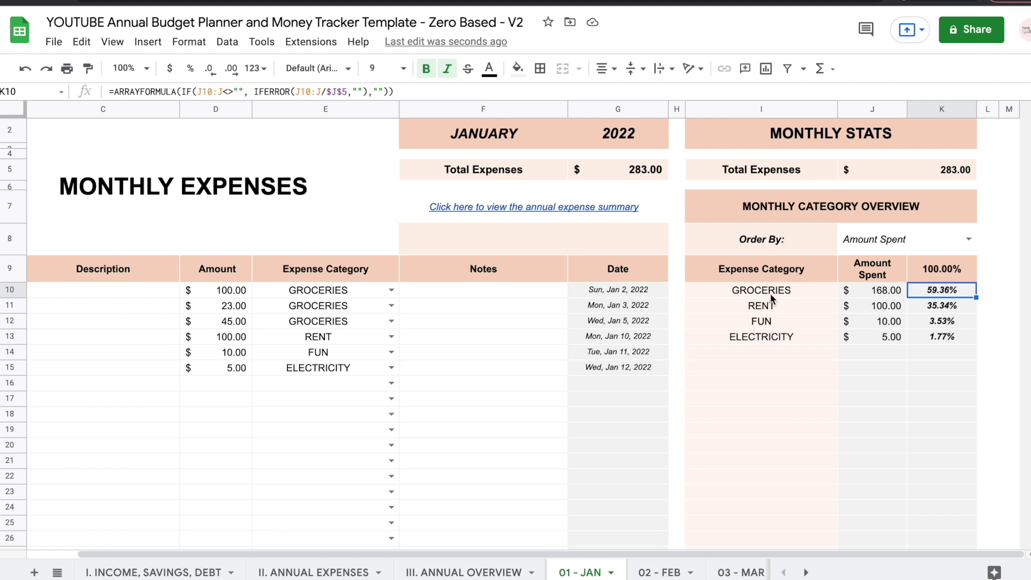
left_click(653, 169)
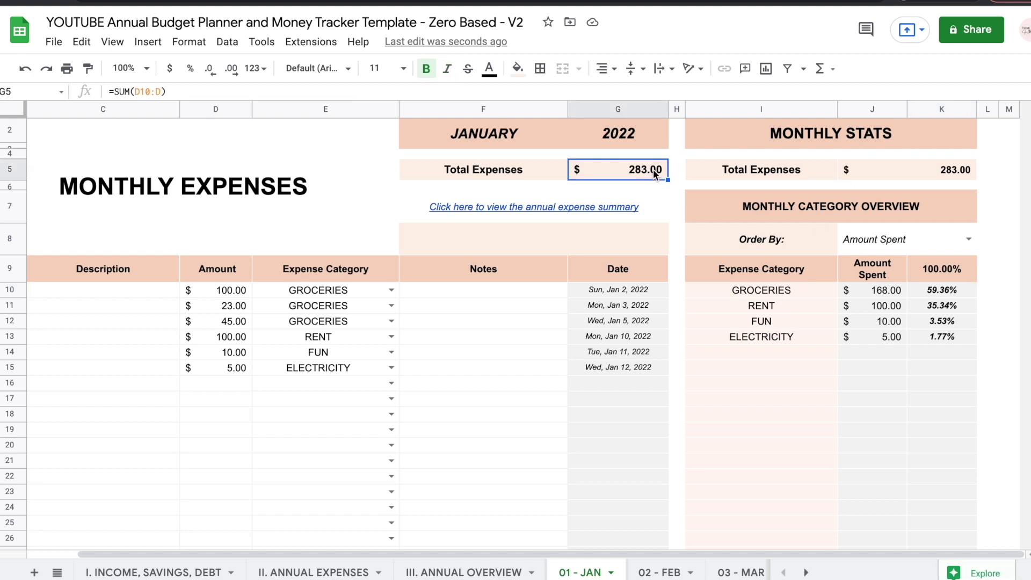
Step: Check January's actual Total Expenses and the actual amounts from RENT to GIFTS on the Annual Expenses sheet
left_click(282, 572)
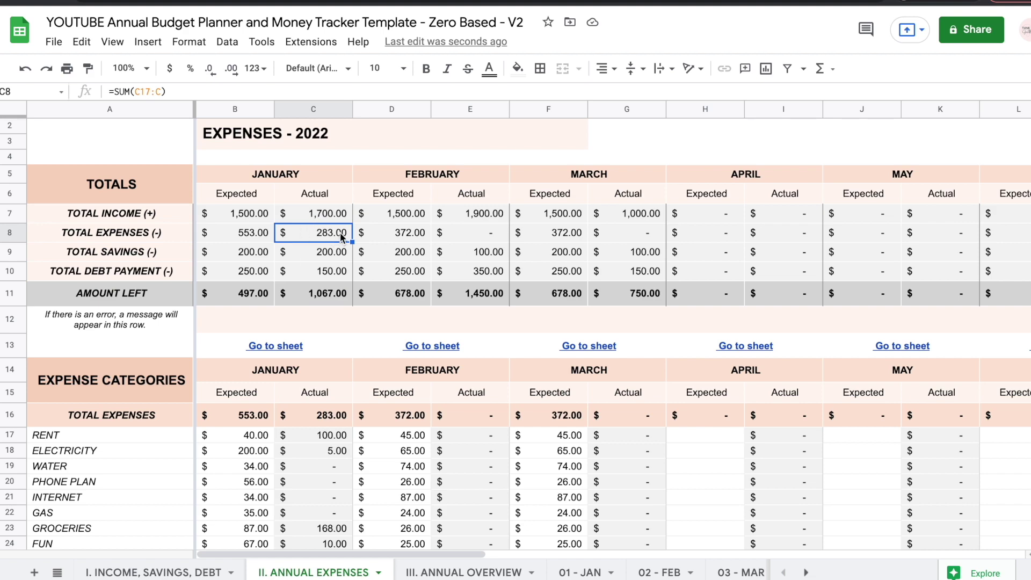
scroll(344, 384, "down", 1)
left_click(338, 375)
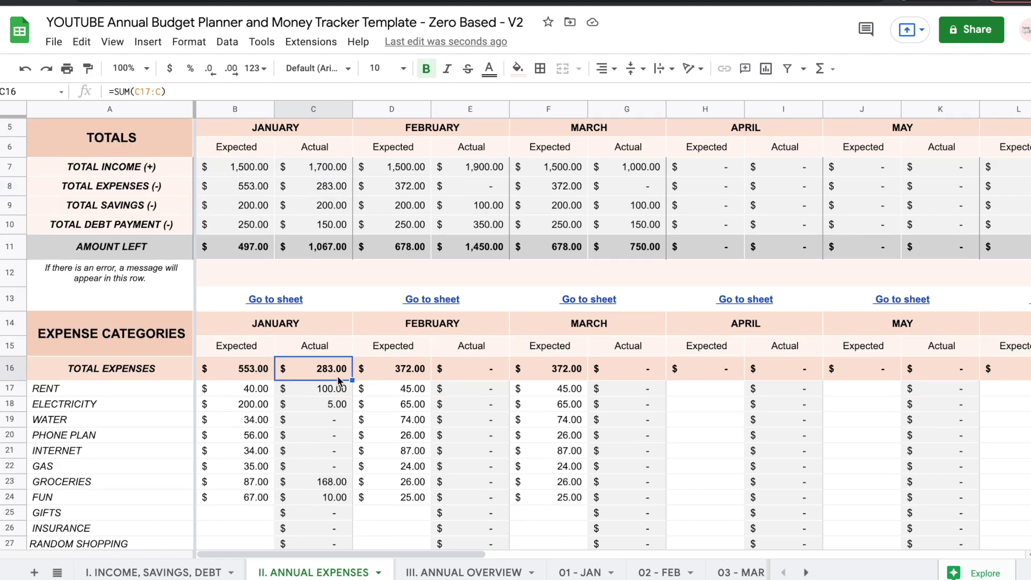
scroll(338, 380, "down", 1)
left_click_drag(339, 436, 347, 315)
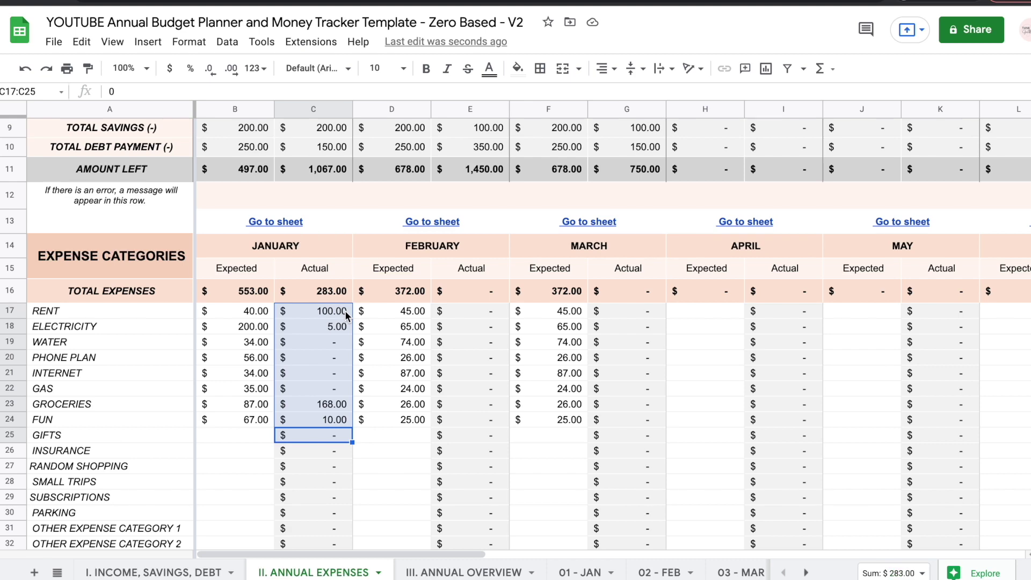
Step: Follow April's link on the Annual Expenses sheet to 04 - APR and return through the annual expense summary link
left_click(486, 348)
scroll(489, 354, "right", 2)
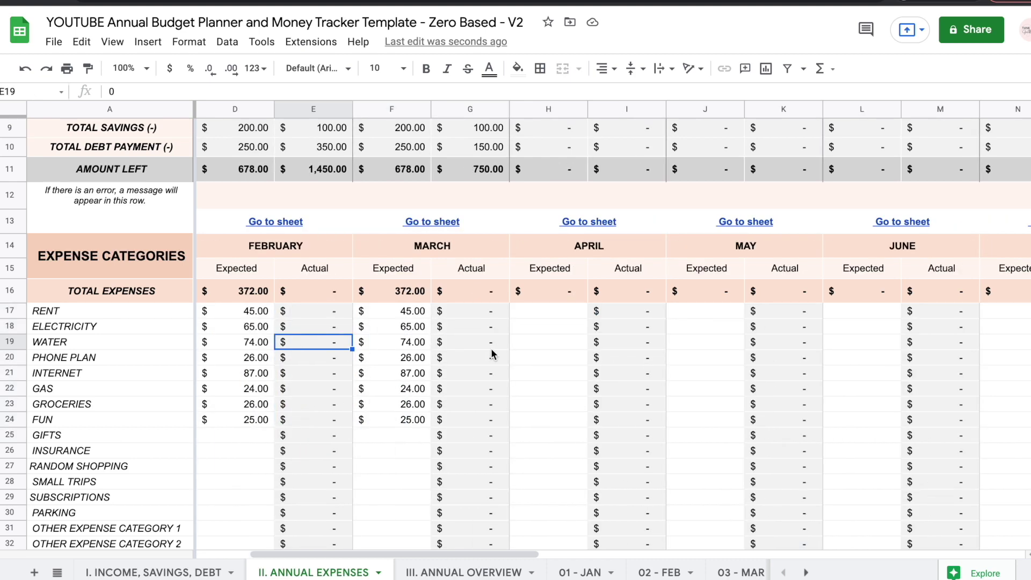
left_click(491, 348)
left_click(616, 339)
left_click(595, 224)
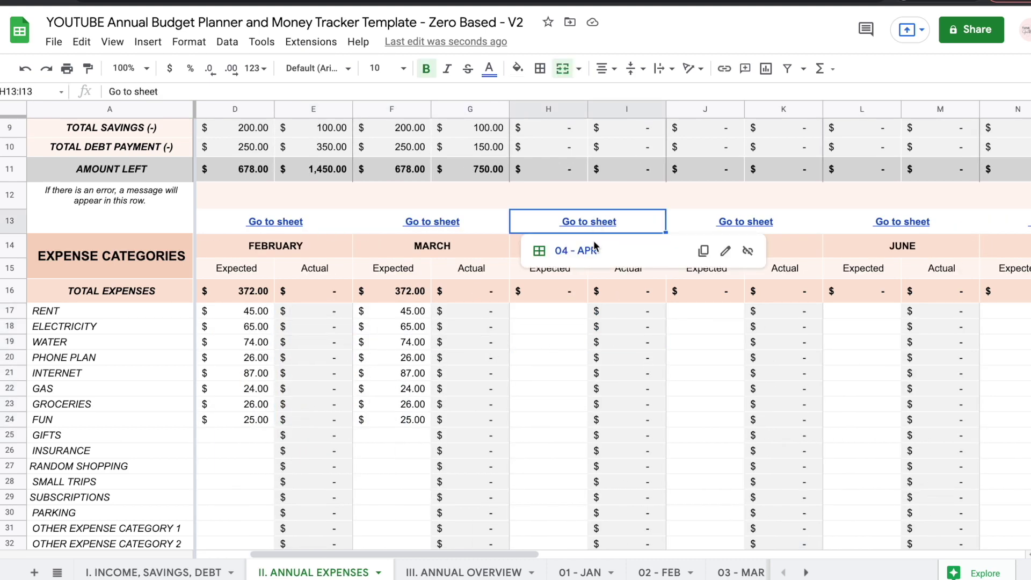
left_click(594, 246)
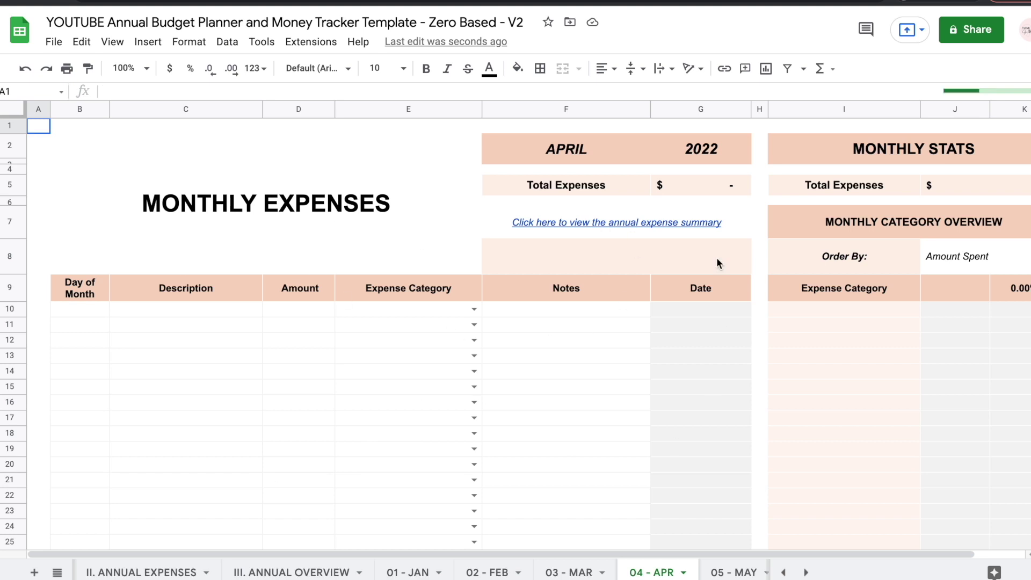
left_click(578, 227)
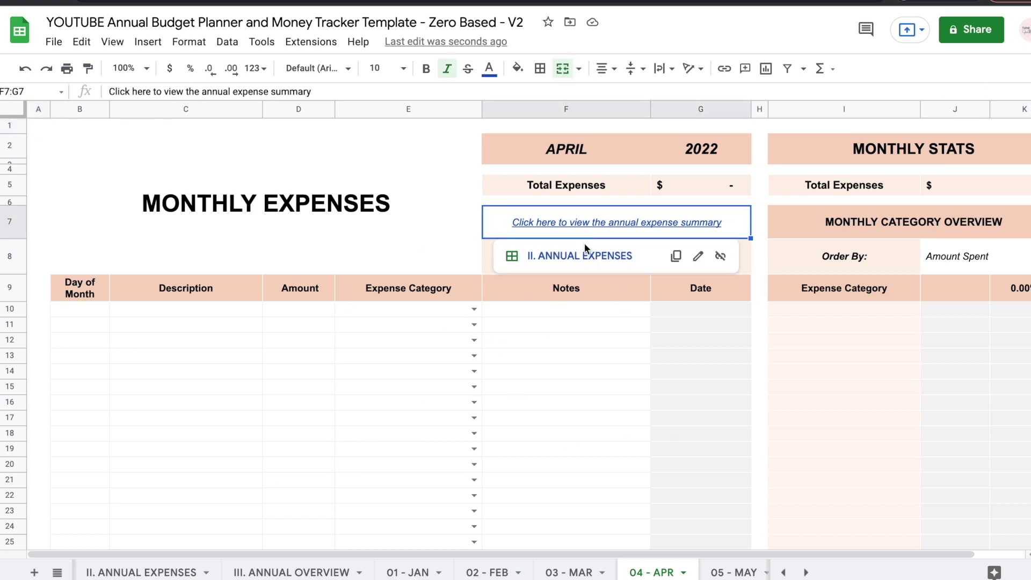
left_click(585, 256)
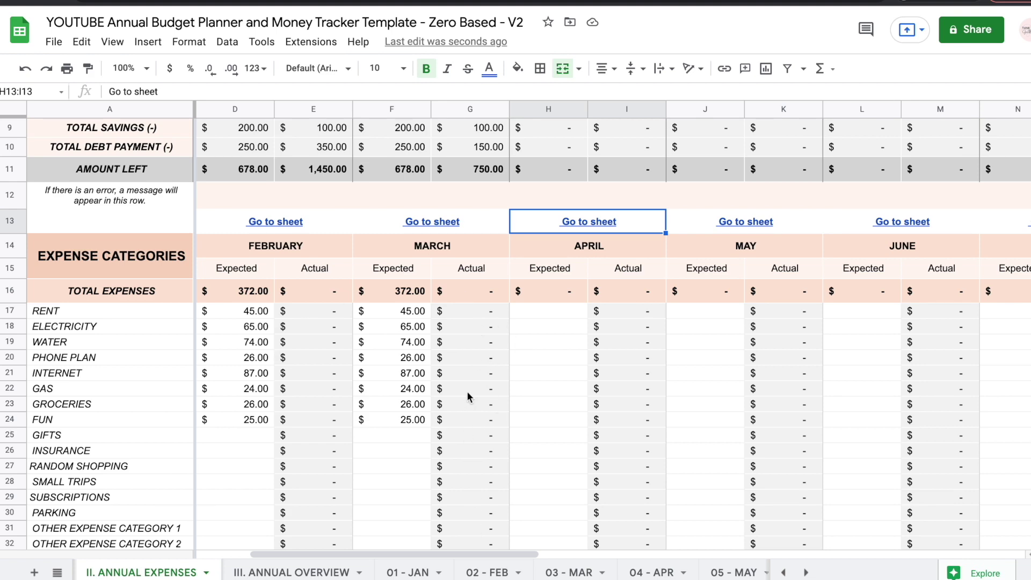
Step: Review the yearly TOTAL columns and the annual actual expenses ordered from highest to lowest on the Annual Expenses sheet
scroll(538, 298, "down", 1)
scroll(538, 298, "left", 2)
scroll(538, 298, "right", 10)
scroll(538, 299, "right", 4)
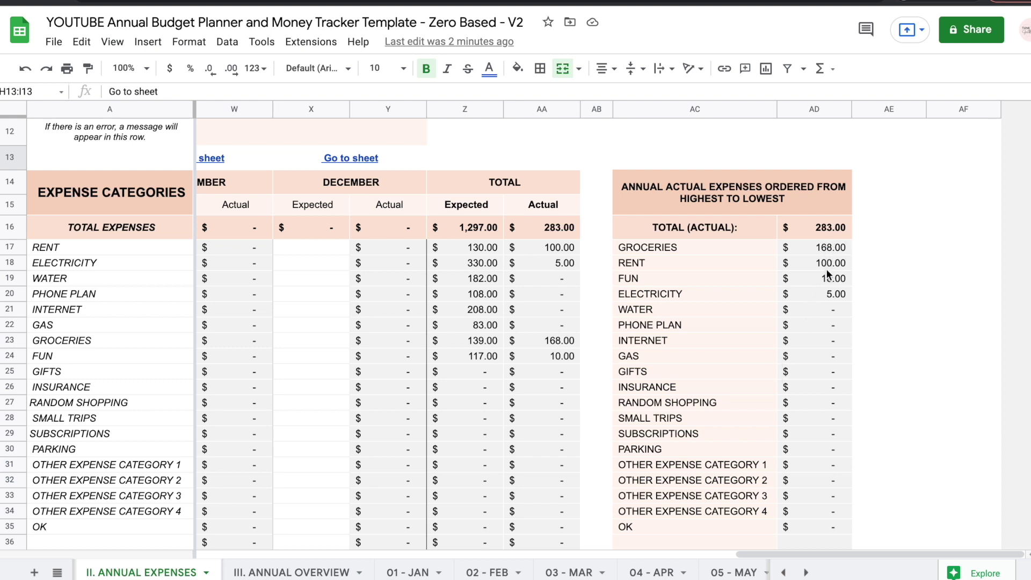
scroll(825, 301, "up", 4)
scroll(825, 301, "left", 3)
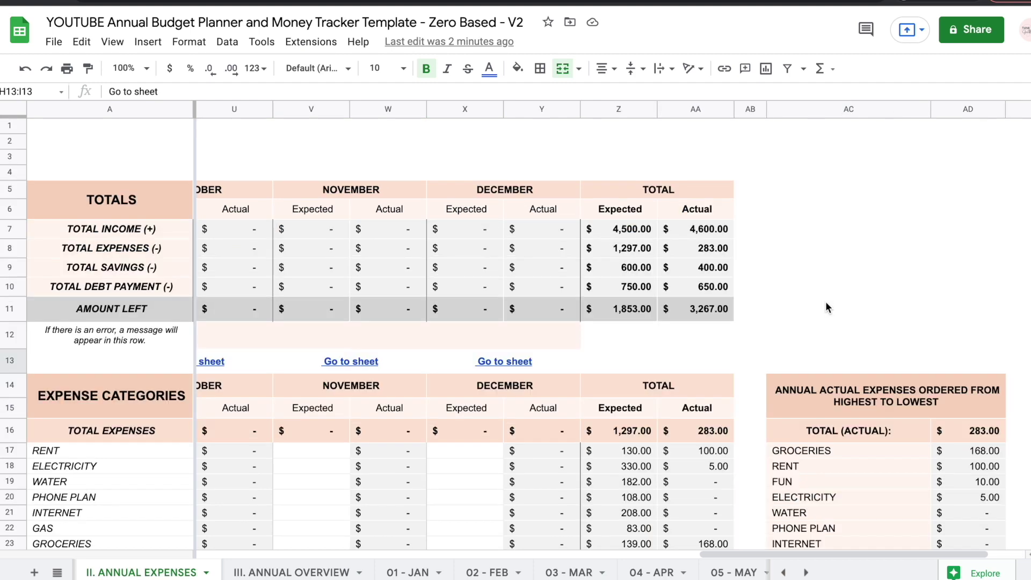
scroll(826, 301, "down", 2)
Step: Go to the Annual Overview sheet and check the INCOME row of the TOTALS table from Expected to Difference
left_click(292, 572)
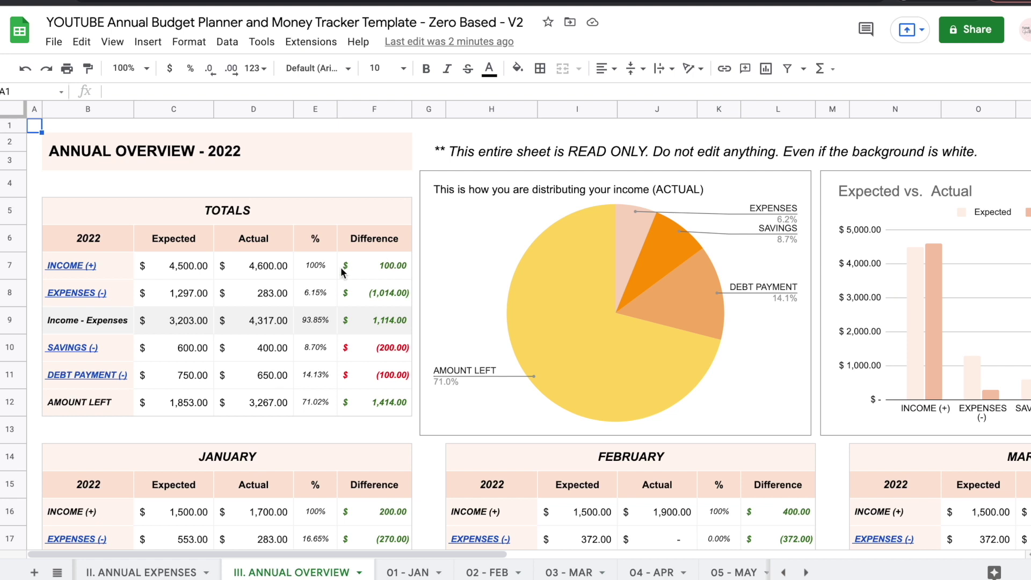
left_click(174, 267)
key("Right")
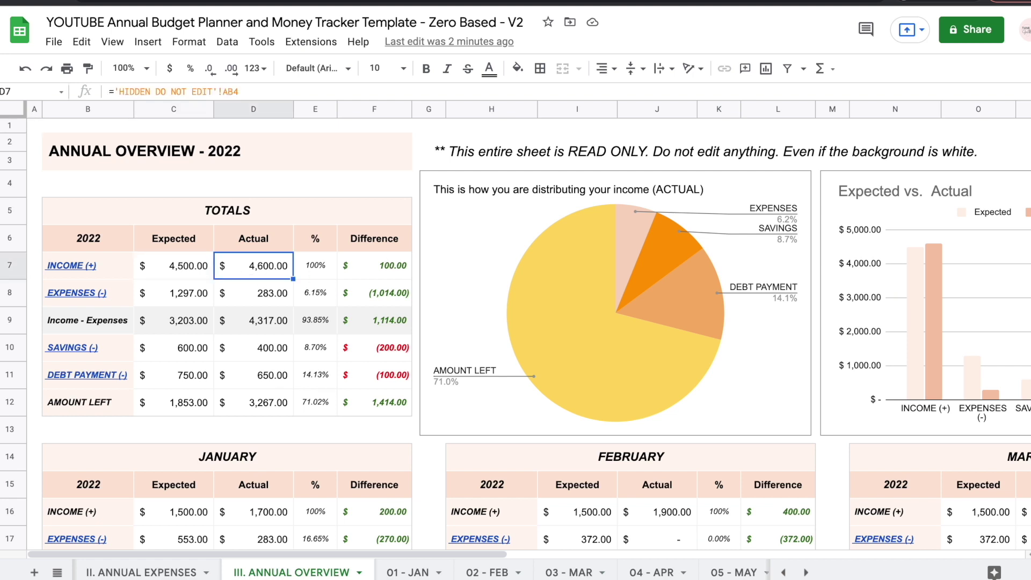
key("Right")
key("Right")
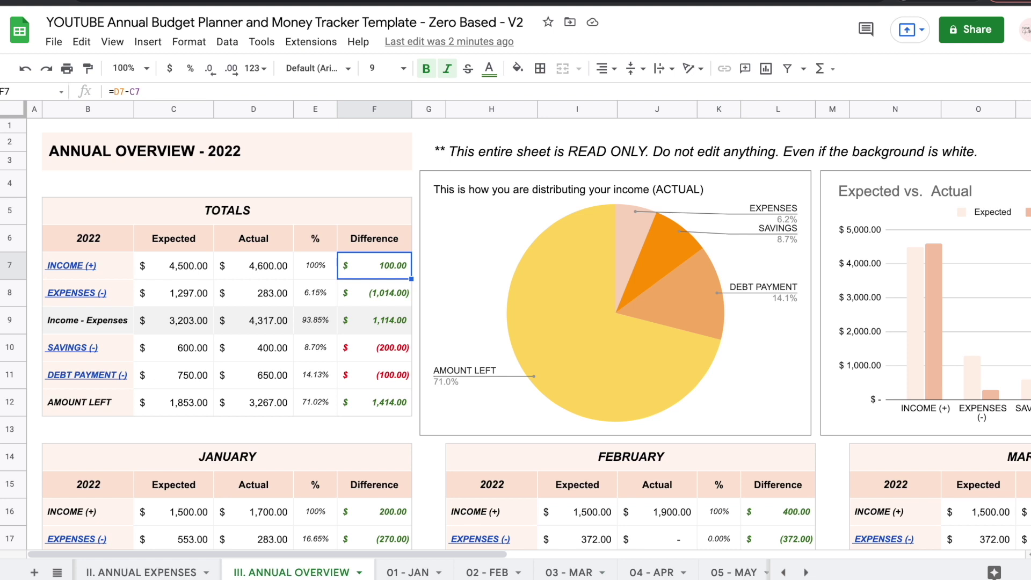
Step: Check the EXPENSES row of the TOTALS table across its Expected, Actual, % and Difference cells
key("Down")
key("Left")
key("Left")
key("Left")
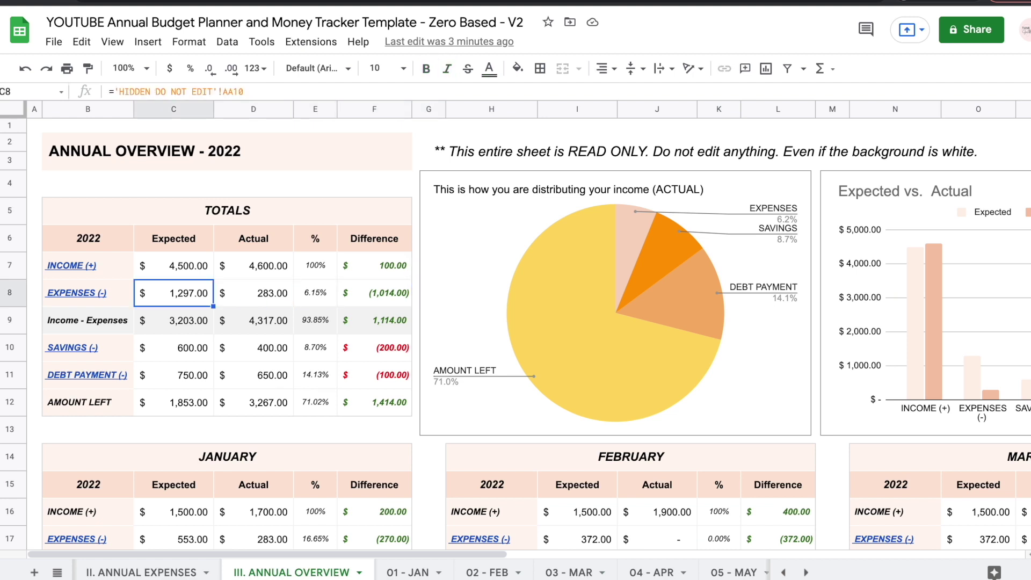
key("Right")
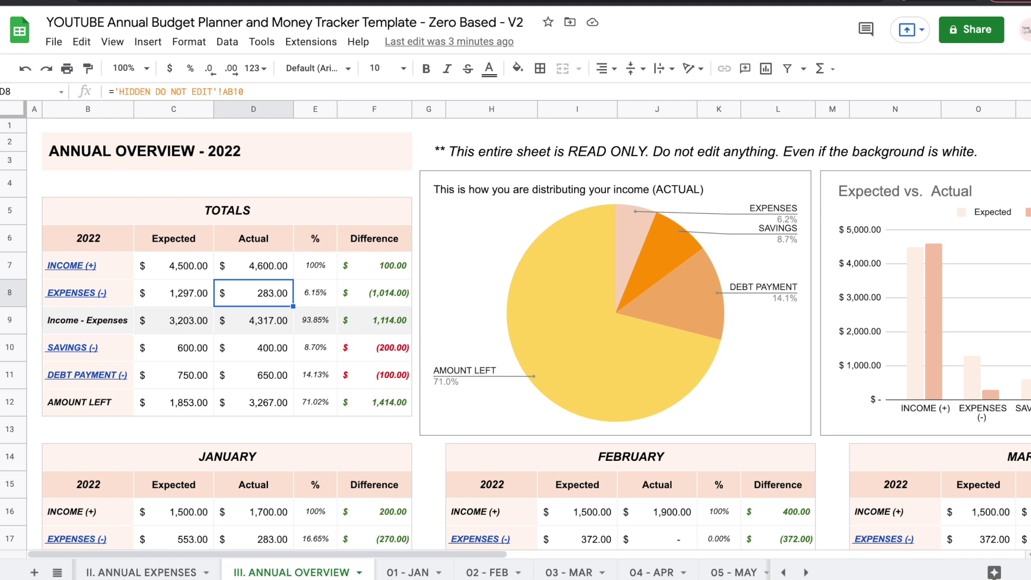
key("Right")
key("Right")
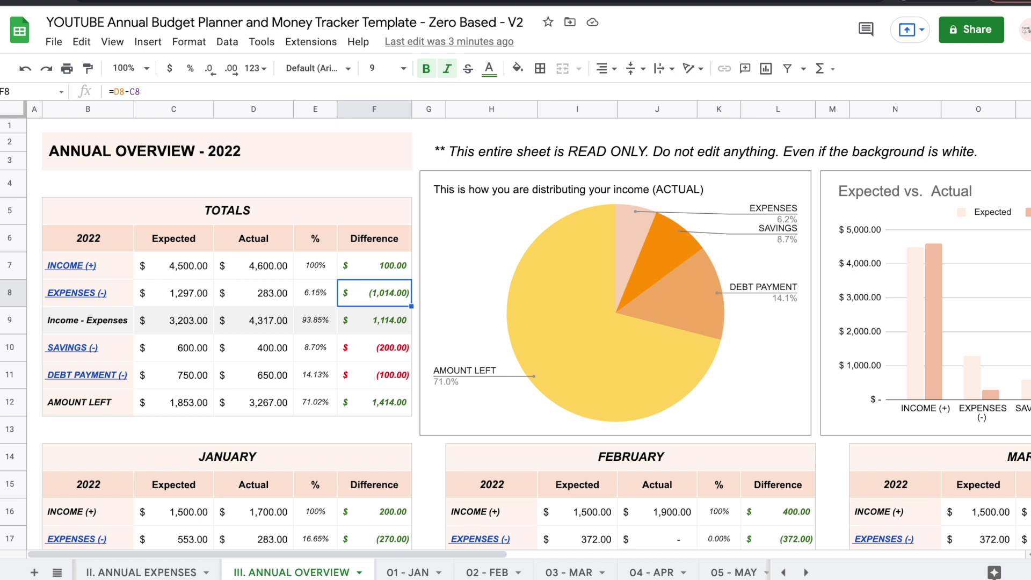
Step: Examine the expected Income - Expenses amount and sum its percentage with the EXPENSES percentage in the TOTALS table
left_click(173, 320)
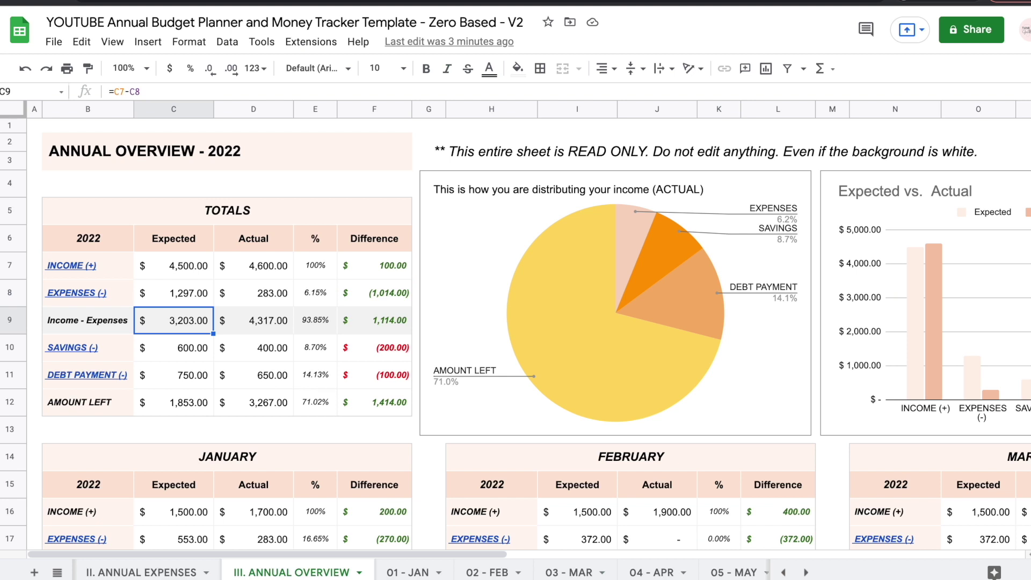
key("Up")
key("Down")
key("Down")
left_click(173, 320)
left_click_drag(316, 320, 315, 293)
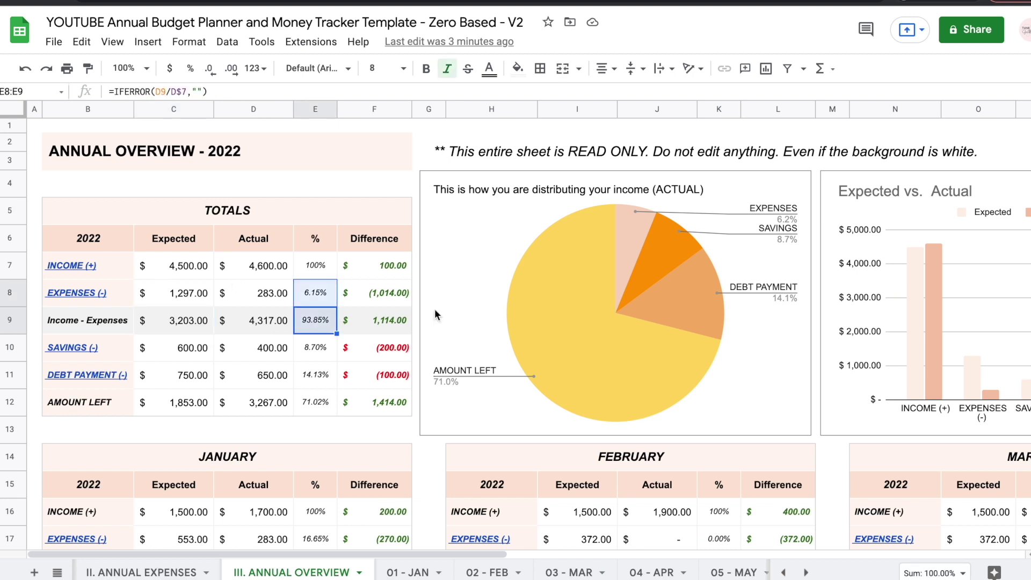
Step: Check the SAVINGS, DEBT PAYMENT and expected AMOUNT LEFT figures in the TOTALS table
left_click(168, 354)
key("Down")
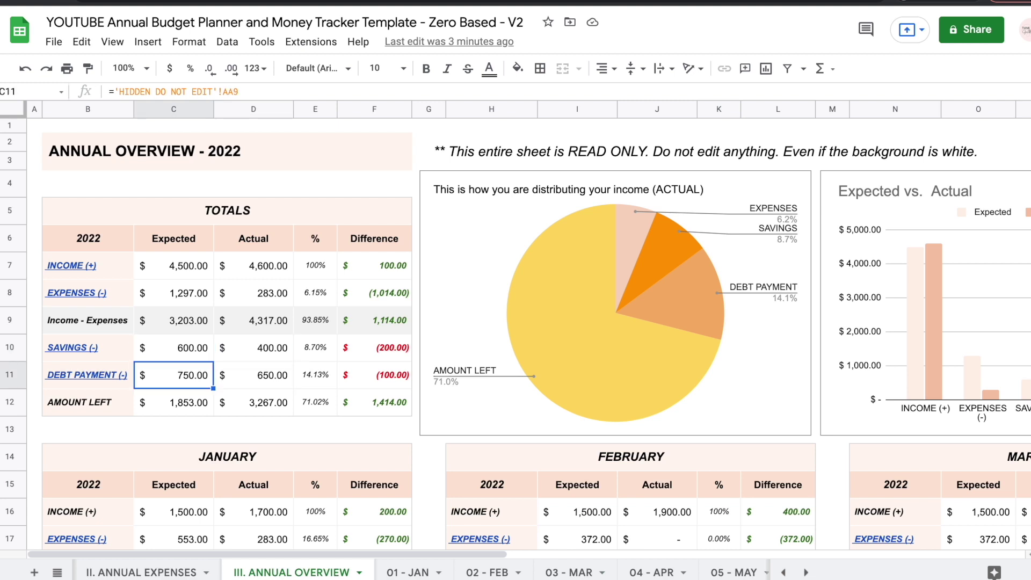
key("Right")
key("Down")
key("Left")
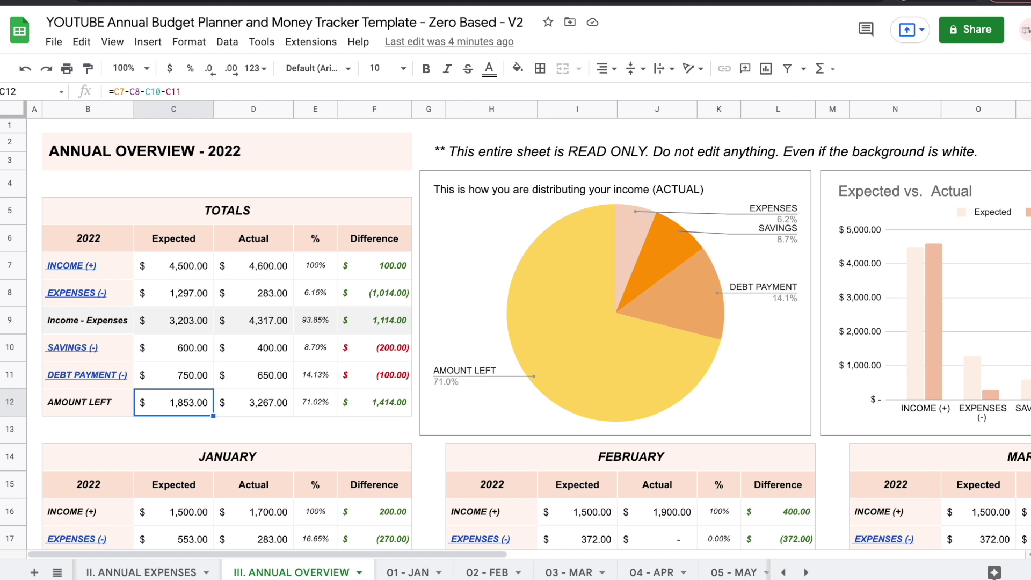
Step: Sum the AMOUNT LEFT, DEBT PAYMENT, SAVINGS and EXPENSES percentages and compare them with the INCOME percentage
left_click(315, 402)
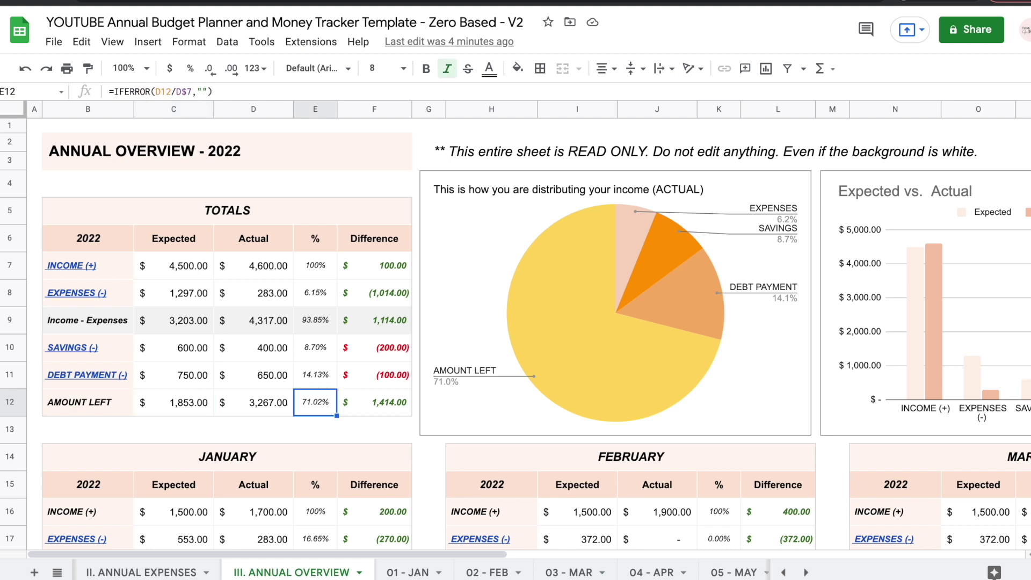
key("shift+Up")
key("shift+Up")
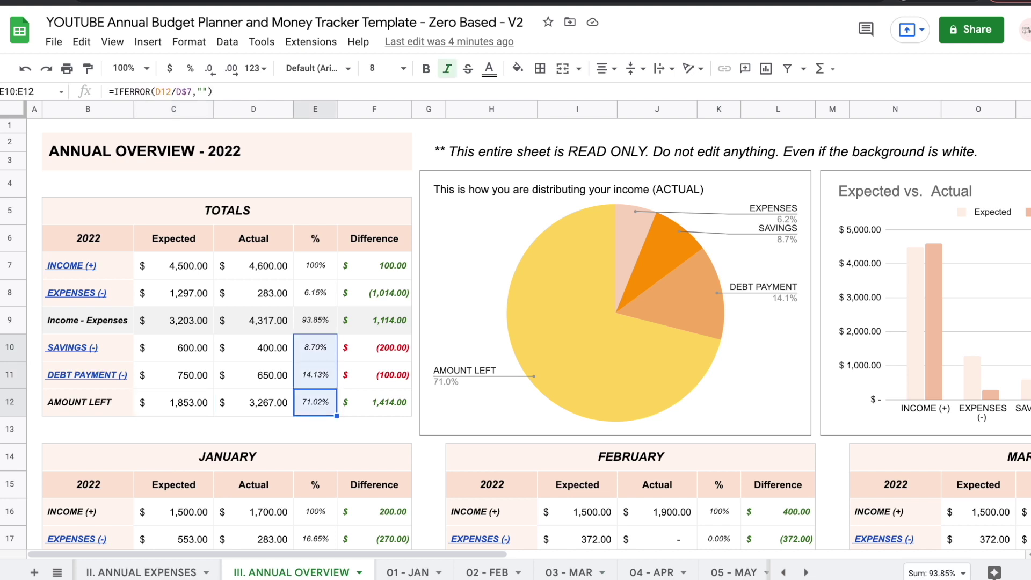
left_click(317, 299, "ctrl")
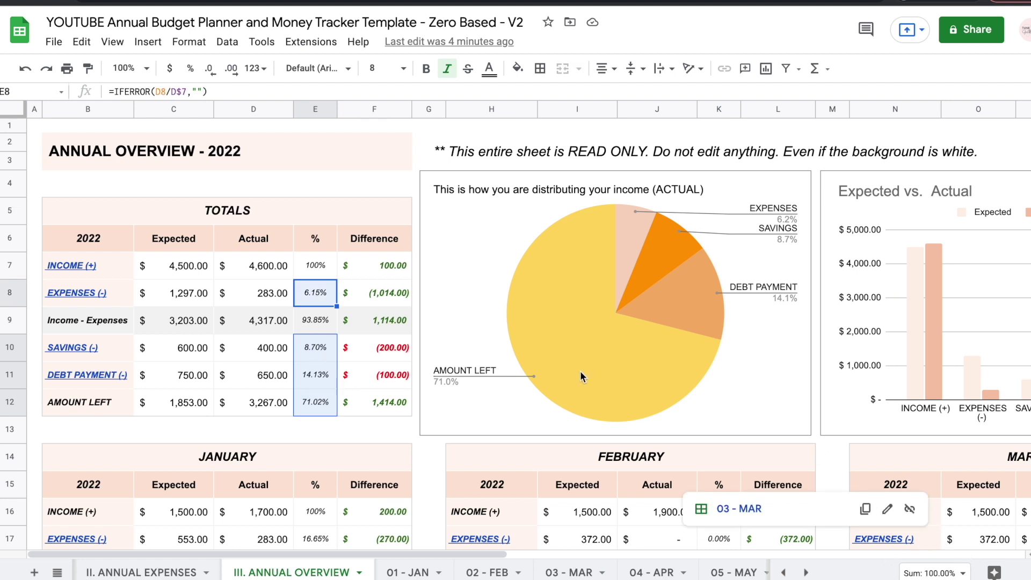
left_click(316, 273)
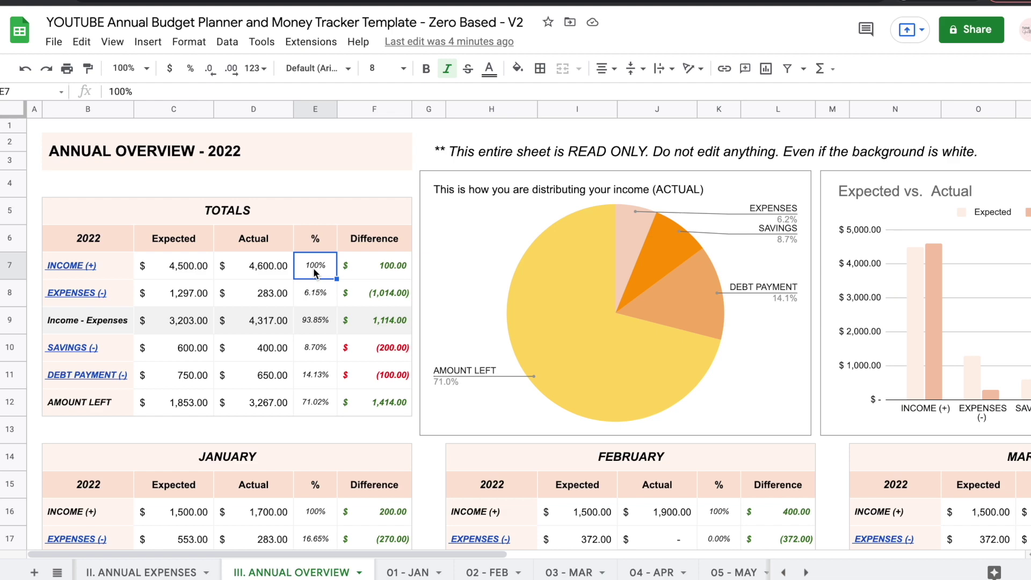
Step: Look through the monthly breakdown tables below the TOTALS table on the Annual Overview sheet
scroll(316, 273, "down", 5)
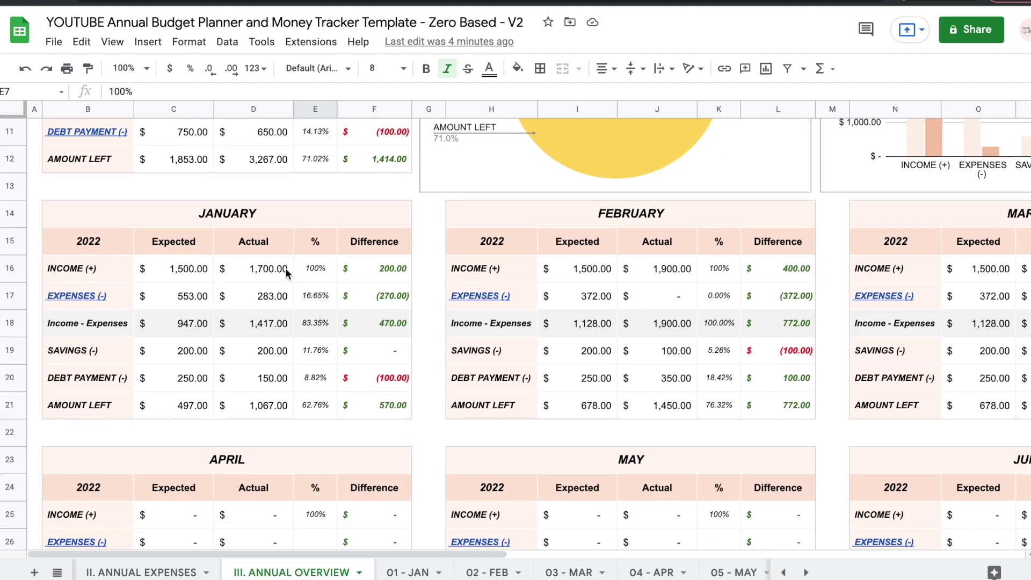
scroll(590, 360, "right", 5)
scroll(590, 362, "down", 5)
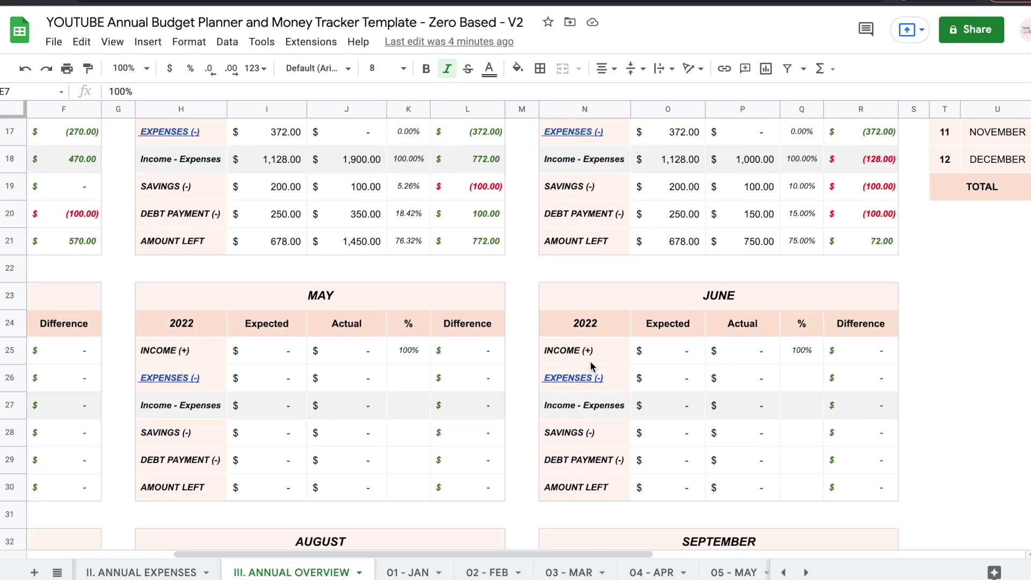
scroll(590, 362, "left", 5)
scroll(590, 367, "up", 10)
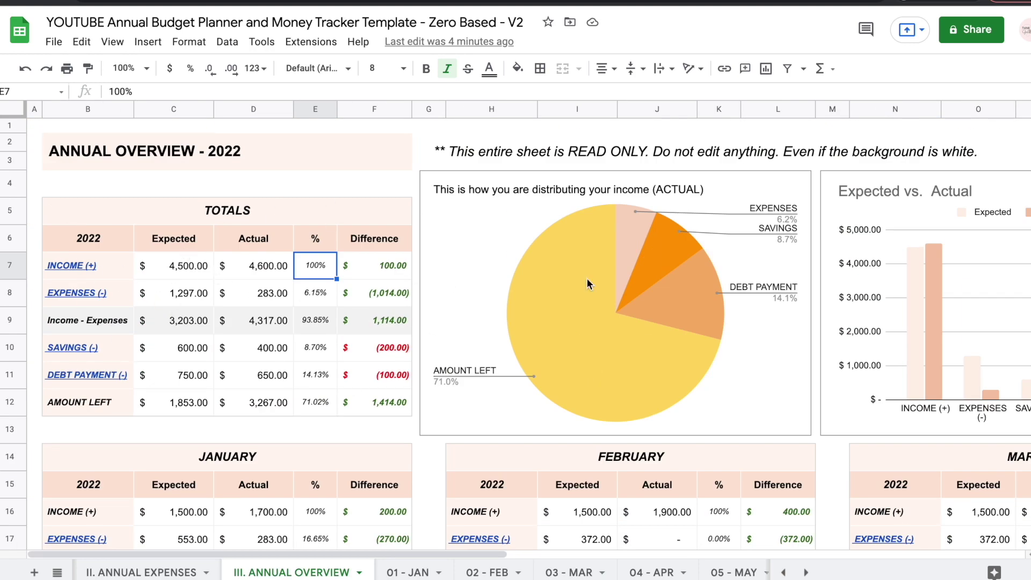
Step: Compare the income distribution pie chart with the EXPENSES, SAVINGS, DEBT PAYMENT and AMOUNT LEFT rows and their actual amounts
scroll(712, 292, "right", 3)
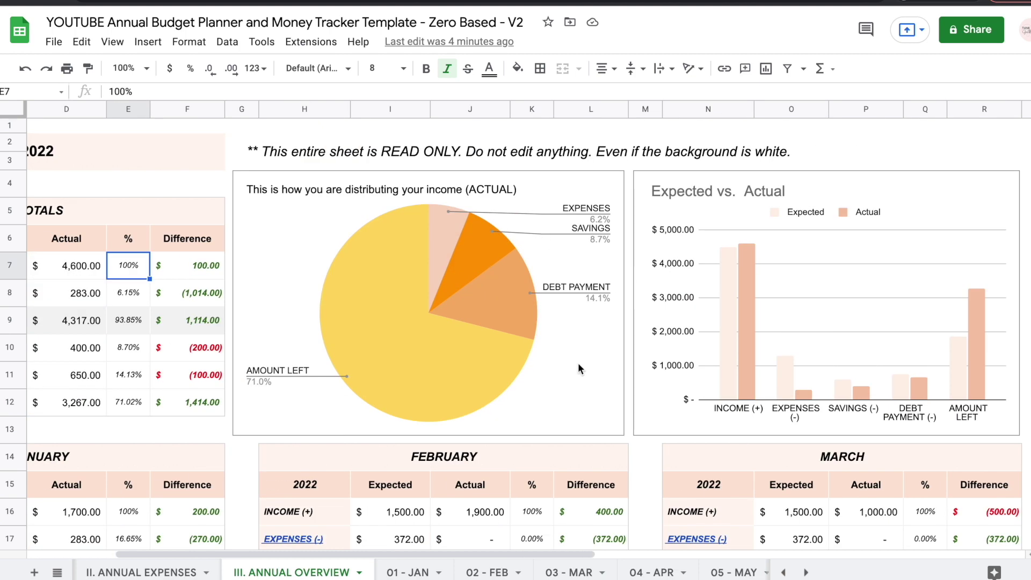
scroll(391, 280, "left", 3)
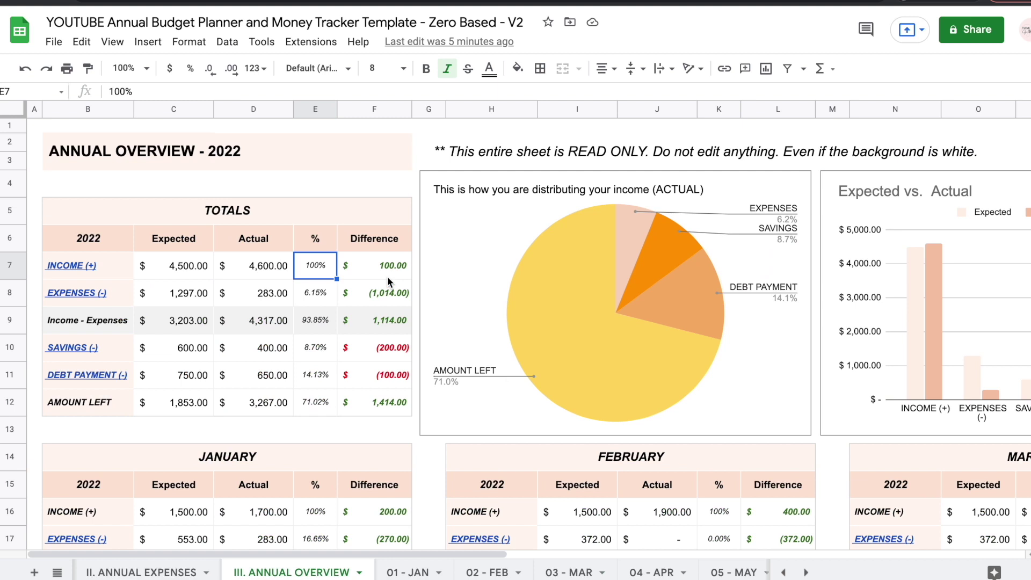
left_click(130, 299)
left_click(126, 352, "ctrl")
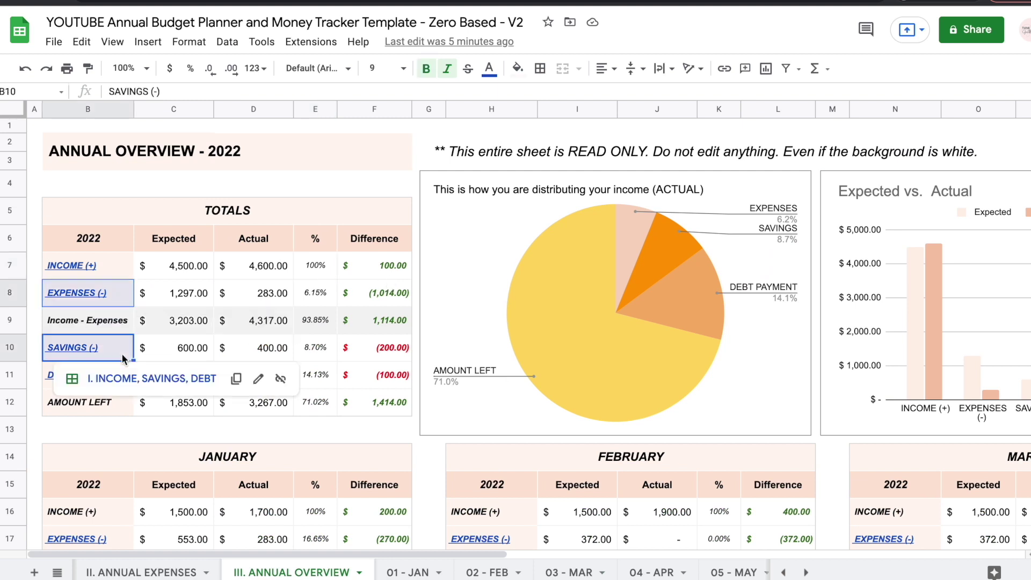
left_click(48, 386, "shift")
left_click(50, 408, "shift")
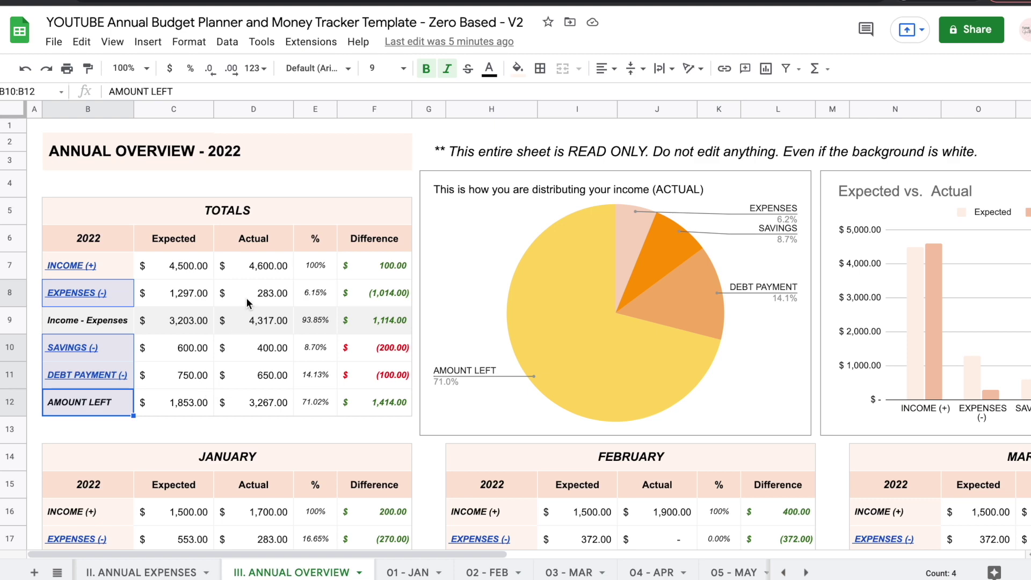
left_click(250, 343)
left_click(251, 378)
left_click(253, 406)
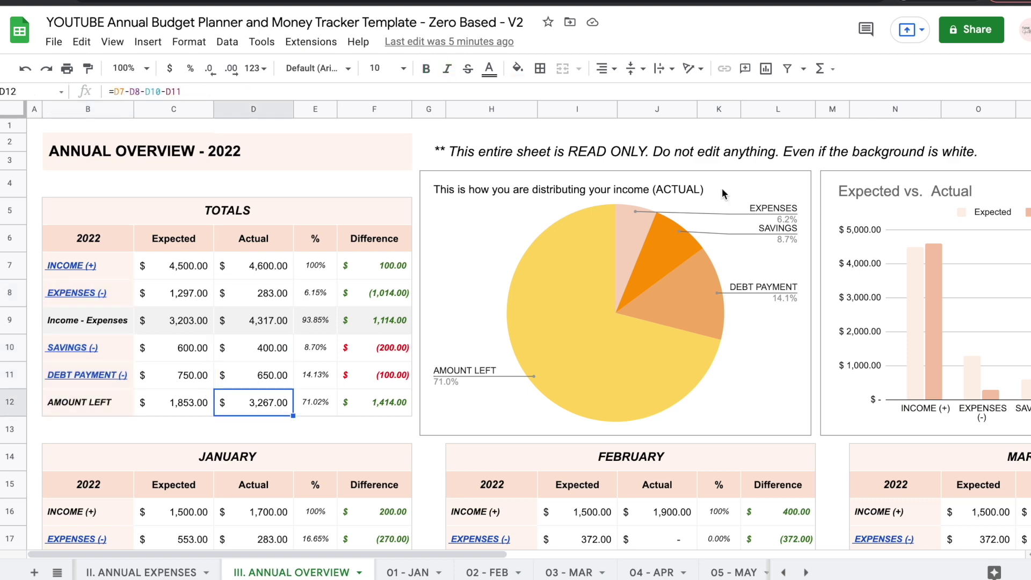
Step: View the Expected vs. Actual chart and the Income, Savings, Debt Payments and Expenses rankings
scroll(620, 213, "right", 10)
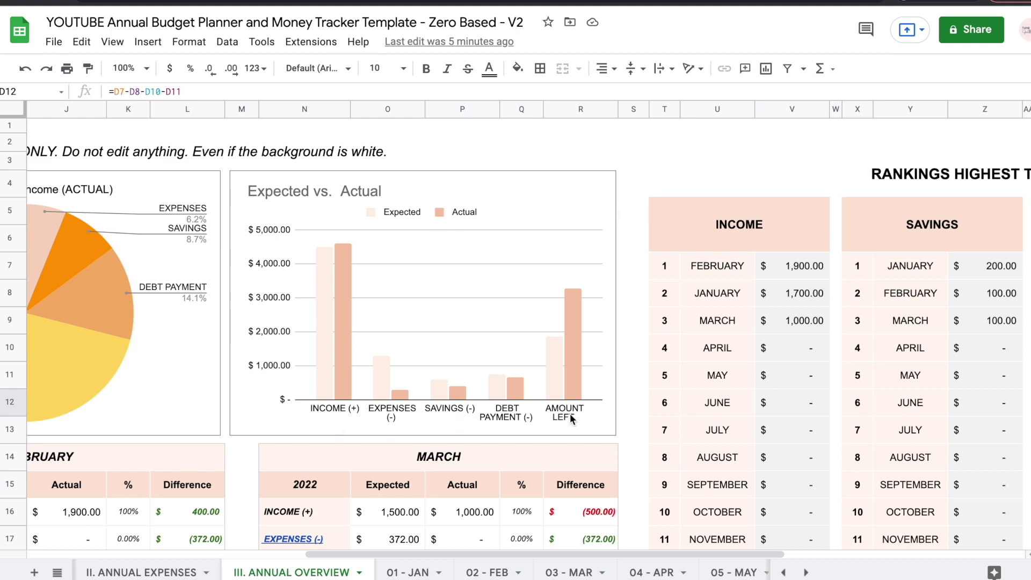
scroll(503, 245, "right", 10)
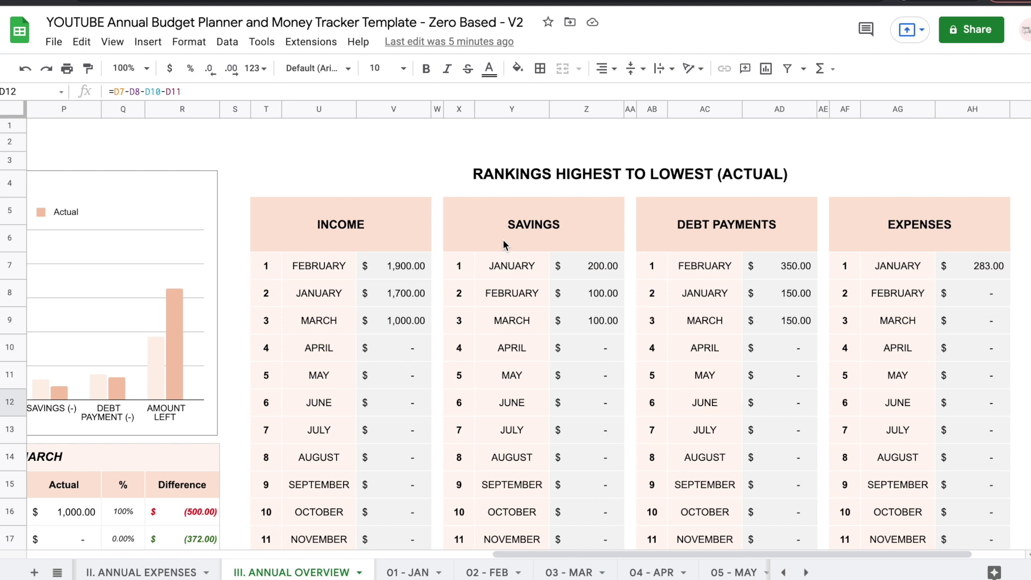
scroll(502, 239, "left", 1)
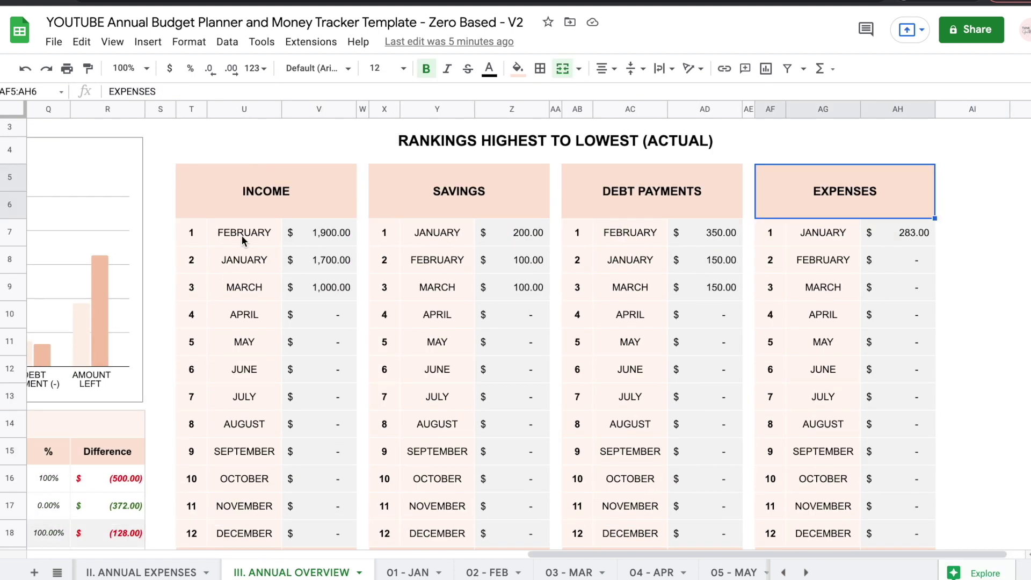
left_click(317, 183)
left_click(513, 179)
left_click(655, 170)
left_click(839, 177)
Step: Check the top-ranked month's amount in each of the Income, Savings, Debt Payments and Expenses rankings
left_click(328, 237)
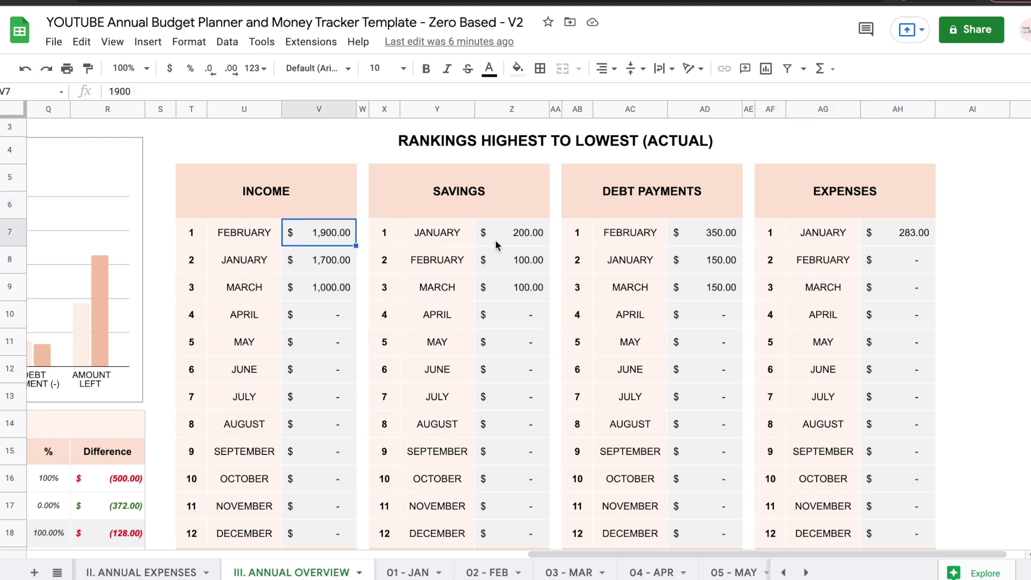
left_click(519, 243)
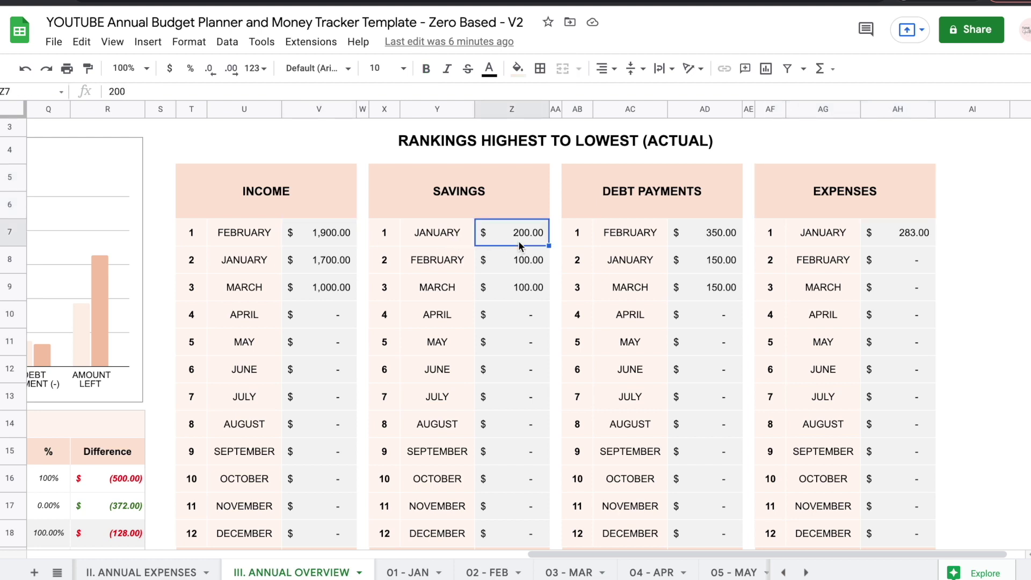
left_click(707, 248)
left_click(895, 243)
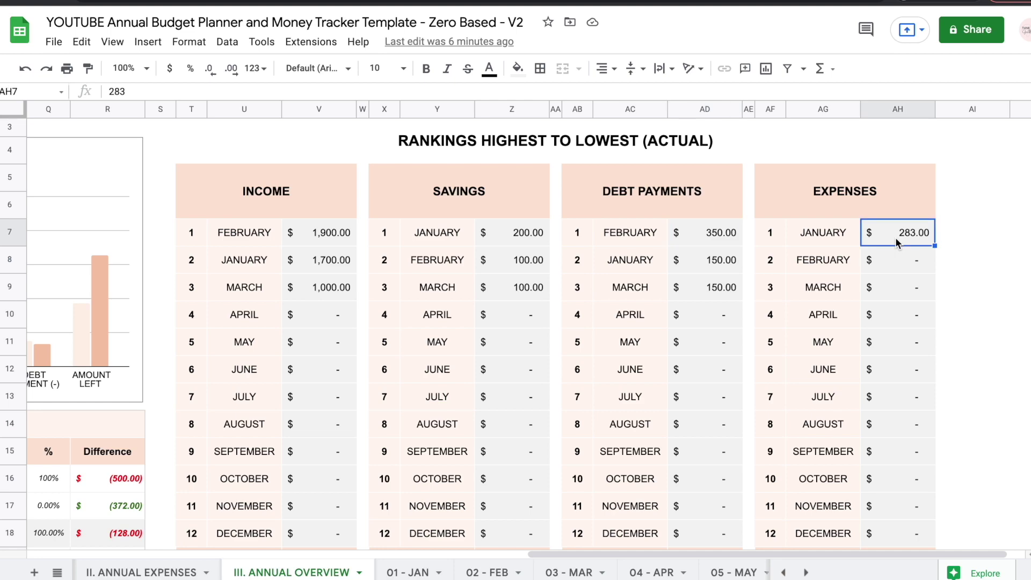
Step: View the Annual Overview sheet at 50% zoom and go back to the I. INCOME, SAVINGS, DEBT sheet
scroll(895, 242, "down", 5)
scroll(895, 242, "up", 5)
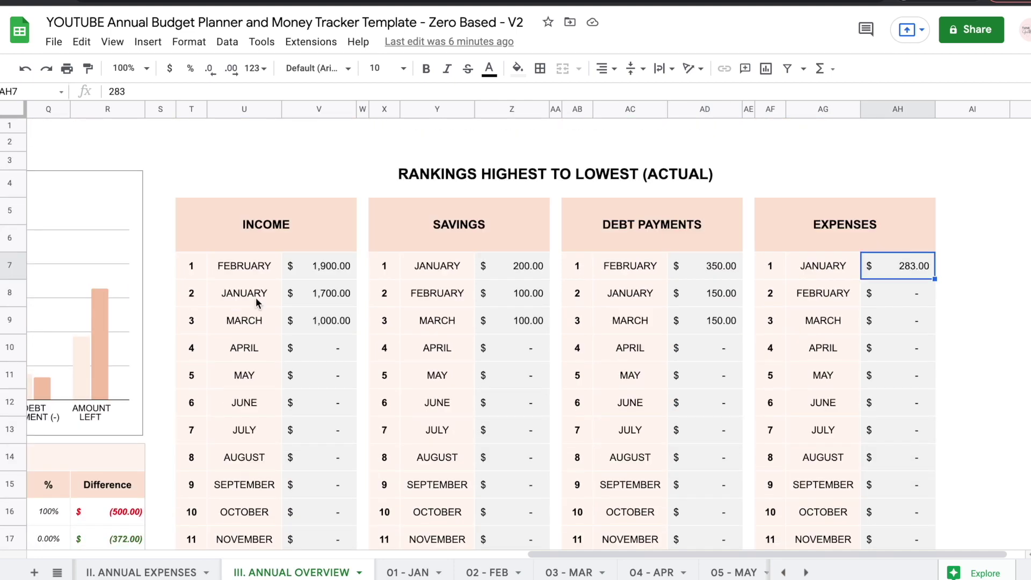
left_click(146, 68)
left_click(135, 103)
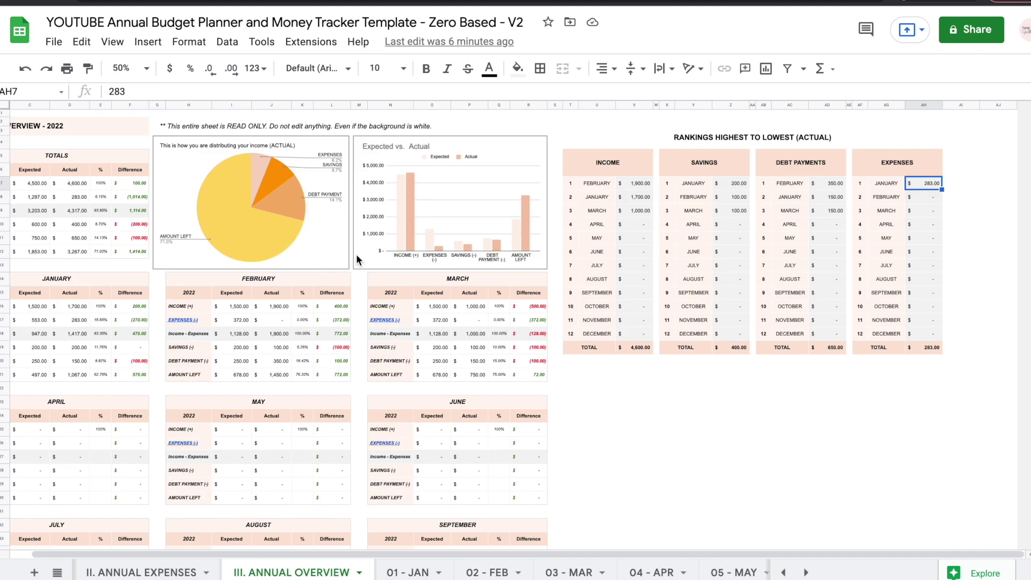
key("ctrl+shift+Page_Up")
key("ctrl+shift+Page_Up")
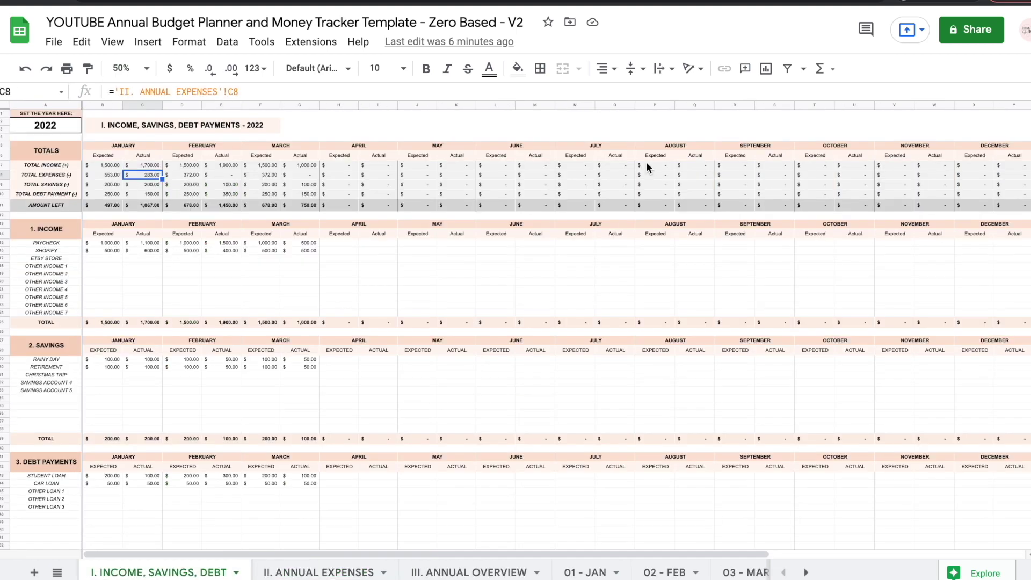
Step: Look over the II. ANNUAL EXPENSES sheet down to its last rows and across to the annual expenses ordered from highest to lowest
left_click(334, 570)
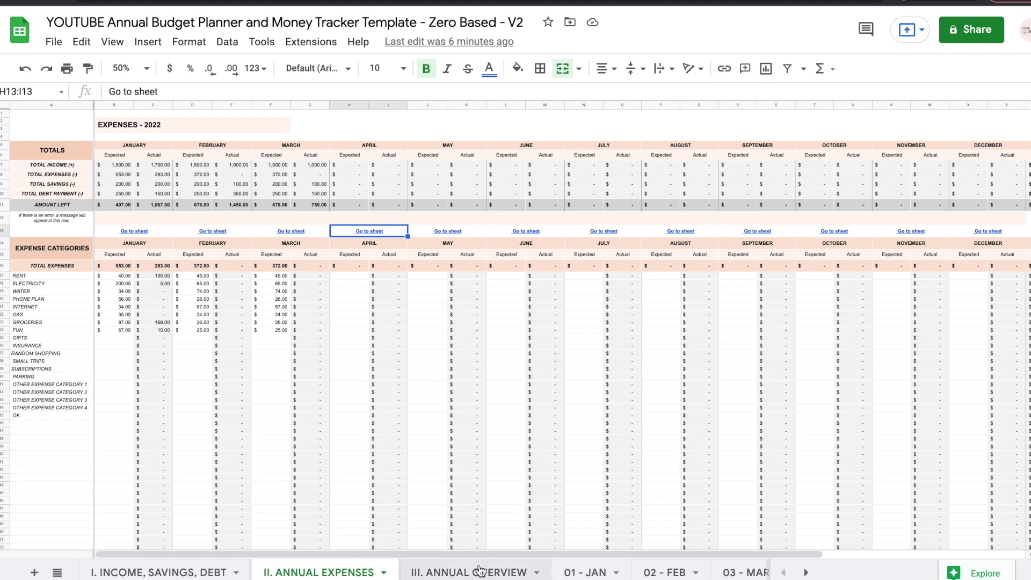
left_click(473, 570)
key("ctrl+shift+Page_Up")
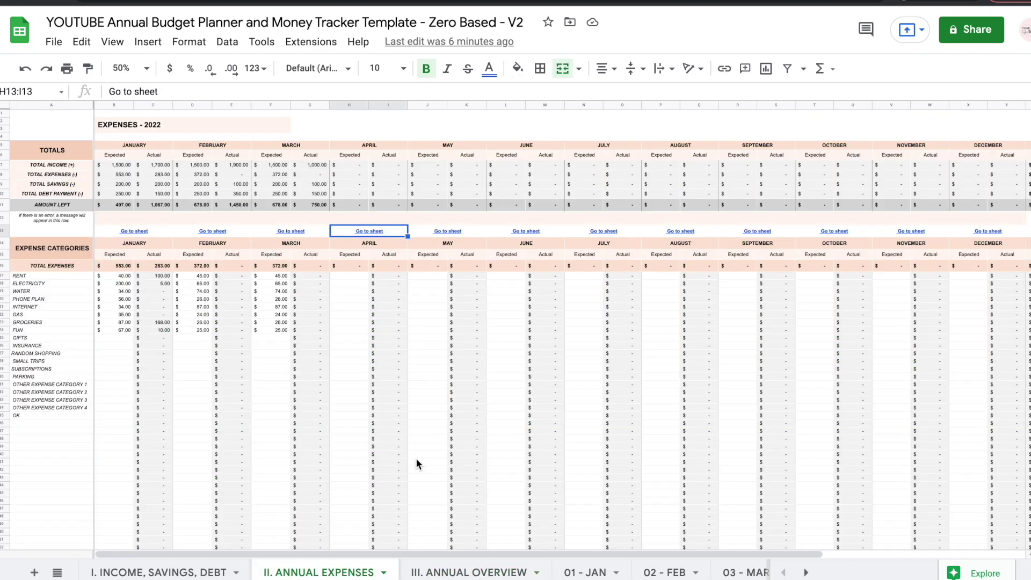
scroll(417, 462, "down", 5)
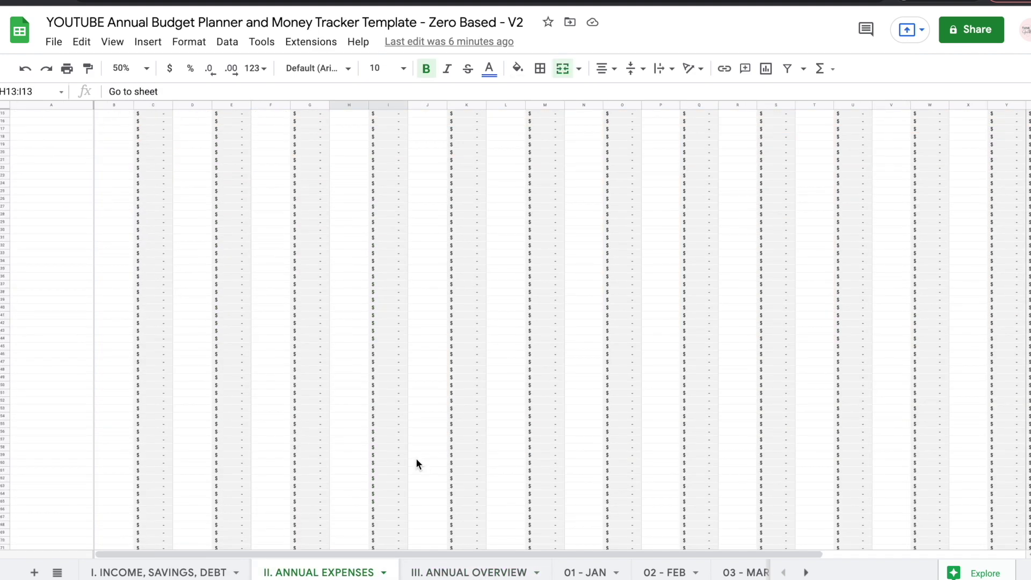
scroll(417, 460, "down", 2)
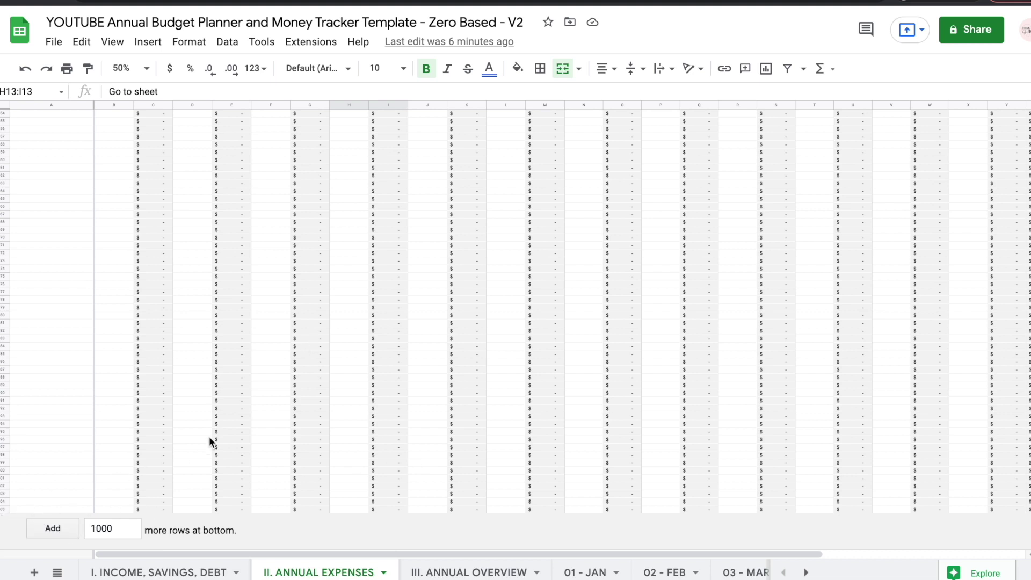
scroll(209, 438, "up", 6)
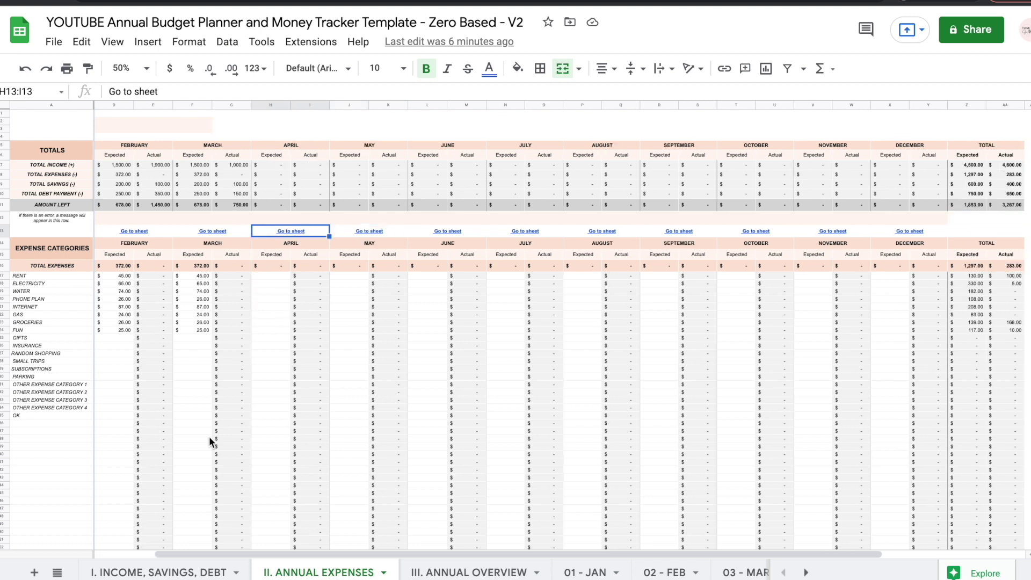
scroll(209, 437, "right", 5)
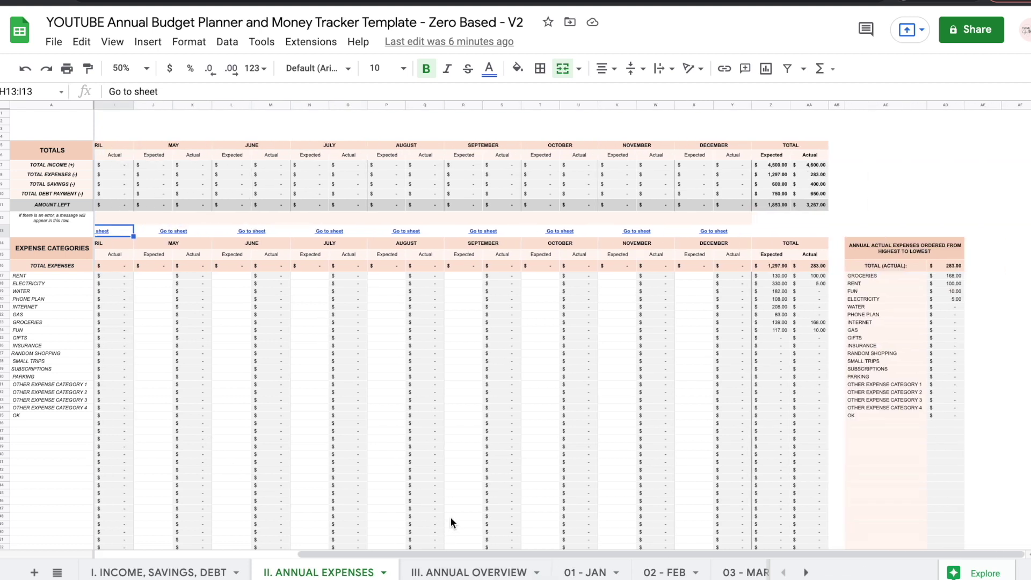
Step: Open the 01 - JAN sheet, set its zoom to 90% and select cell A1
left_click(590, 573)
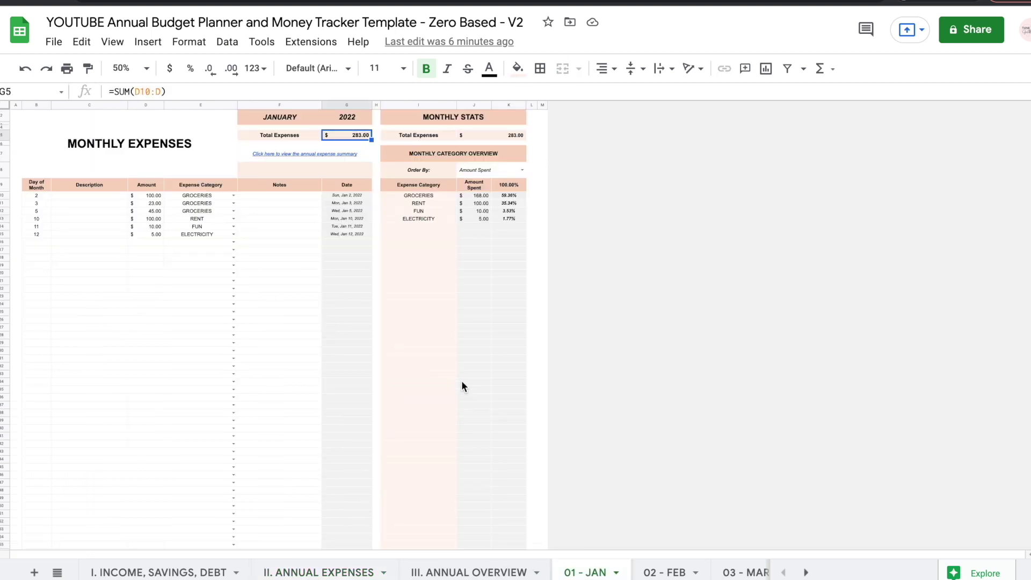
scroll(209, 383, "down", 2)
scroll(209, 383, "up", 3)
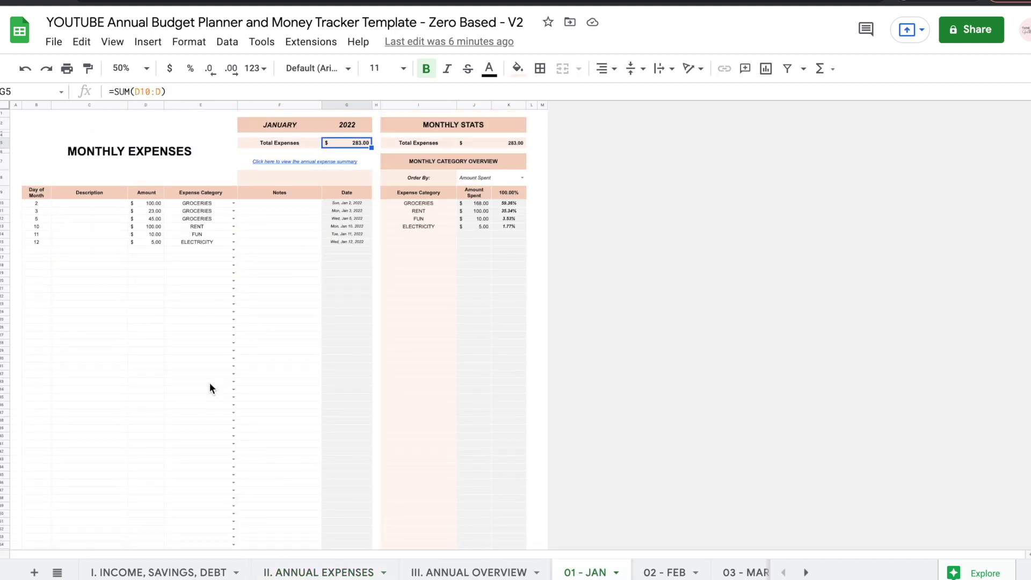
left_click(146, 68)
left_click(127, 141)
left_click(63, 133)
left_click(30, 123)
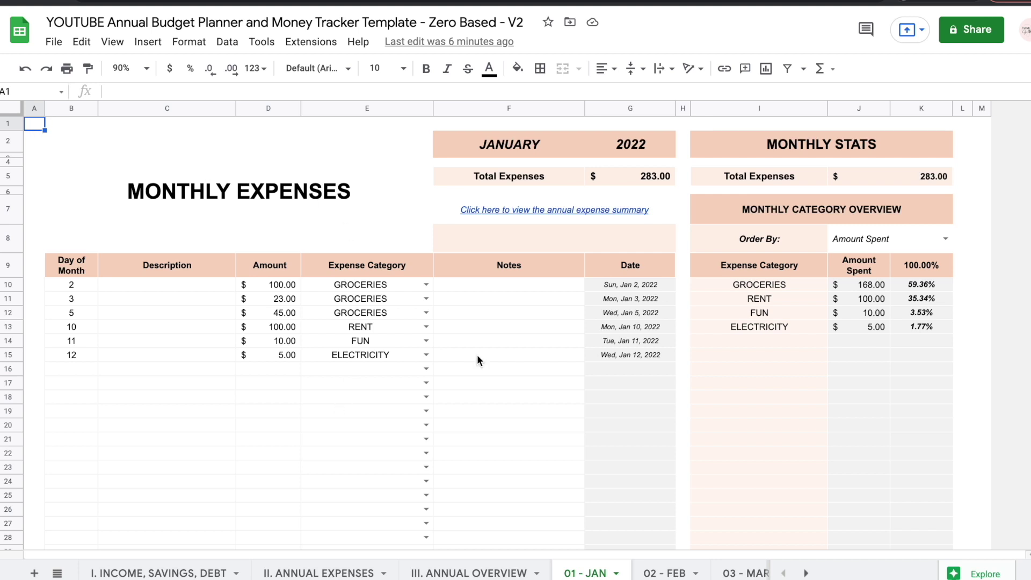
Step: Return to the I. INCOME, SAVINGS, DEBT sheet and select the TOTALS heading cell
left_click(194, 568)
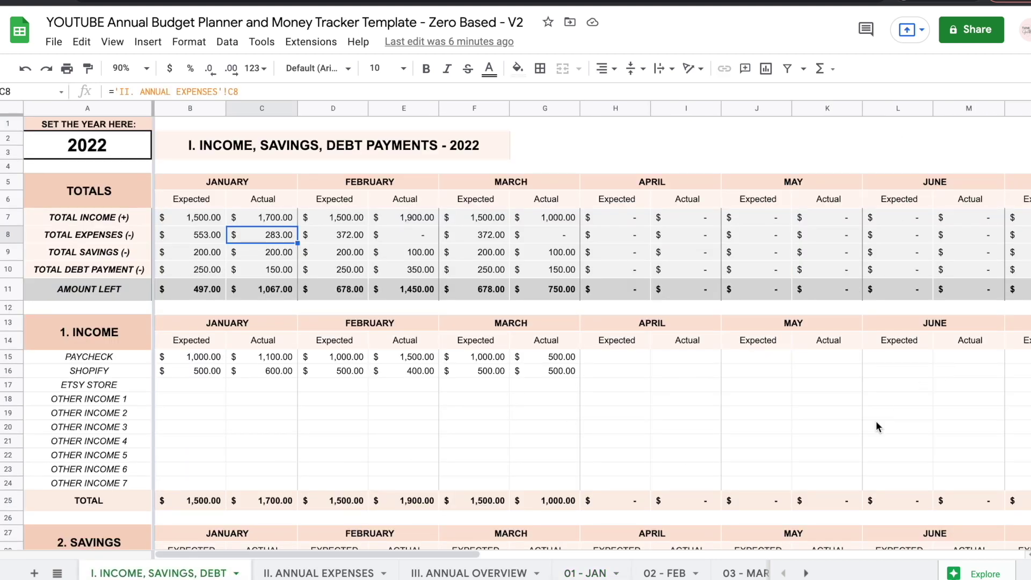
left_click(847, 449)
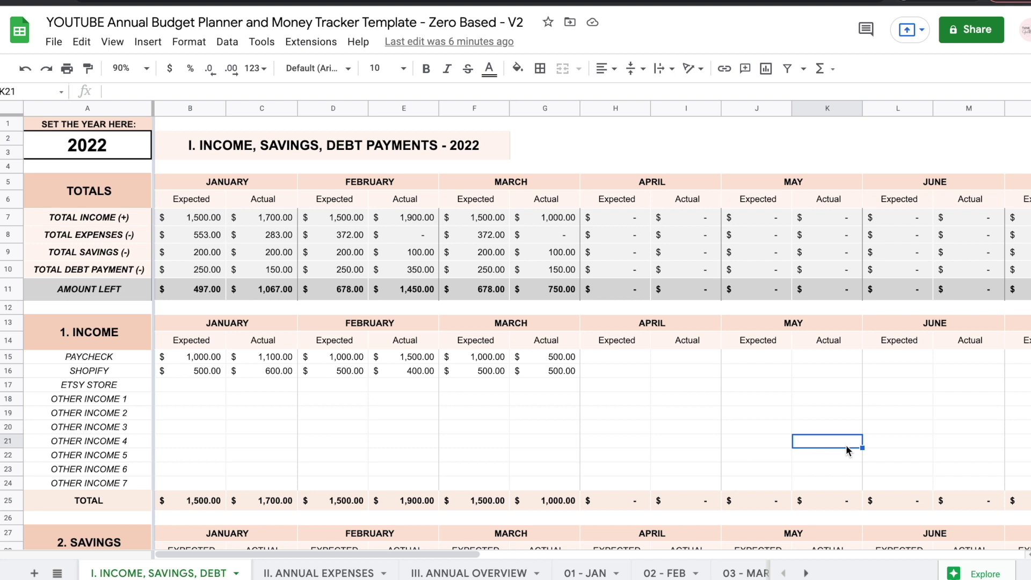
left_click(136, 193)
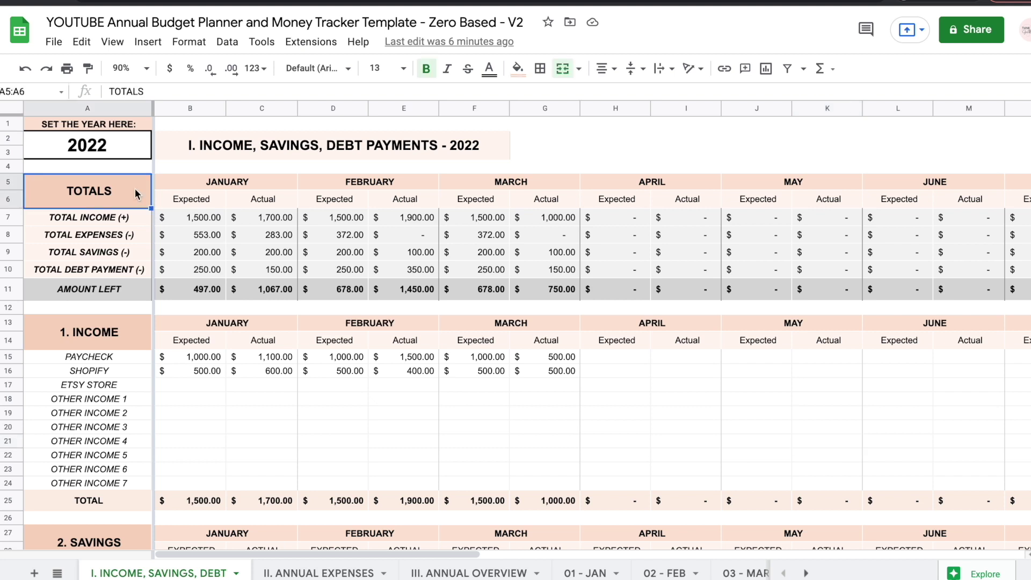